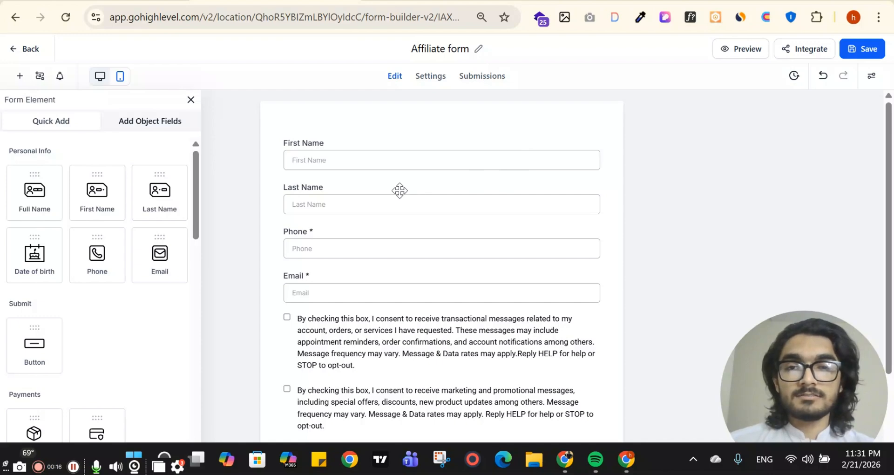
Scroll through the Affiliate form's fields, then switch to the protein whey page in the page builder.
scroll(405, 194, down, 3)
scroll(400, 140, up, 3)
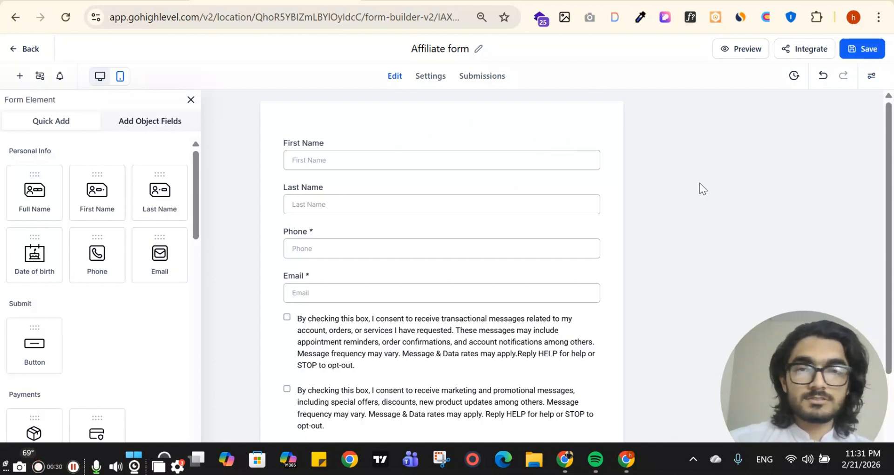
scroll(502, 176, down, 3)
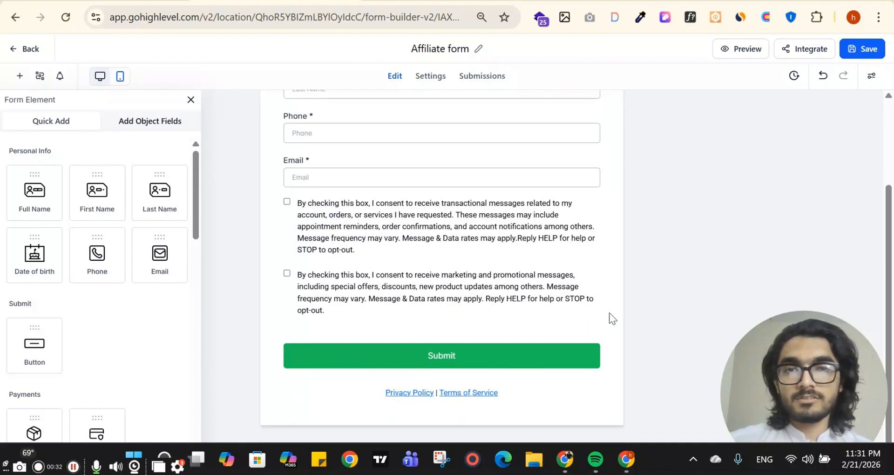
scroll(611, 317, up, 3)
click(419, 1)
scroll(360, 224, down, 4)
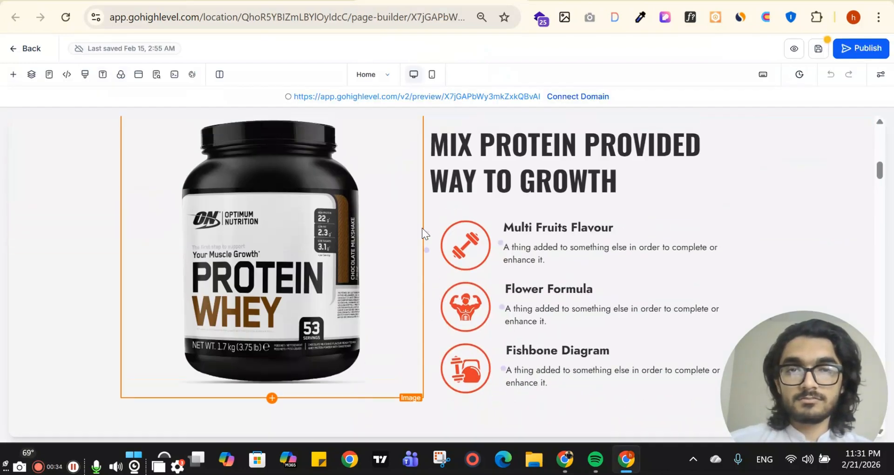
scroll(423, 229, up, 10)
scroll(817, 158, down, 7)
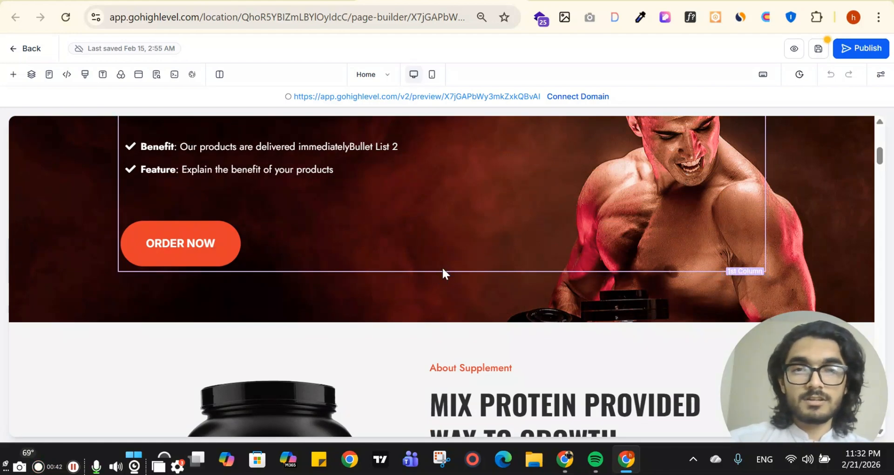
scroll(443, 270, down, 5)
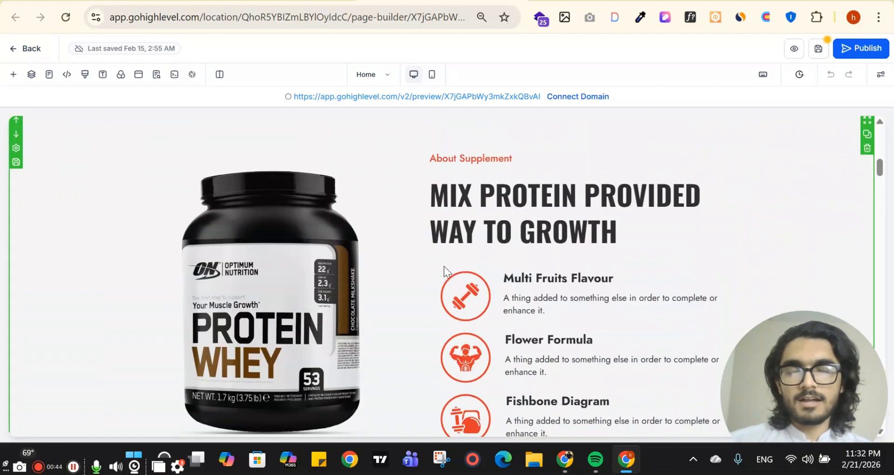
scroll(443, 266, down, 3)
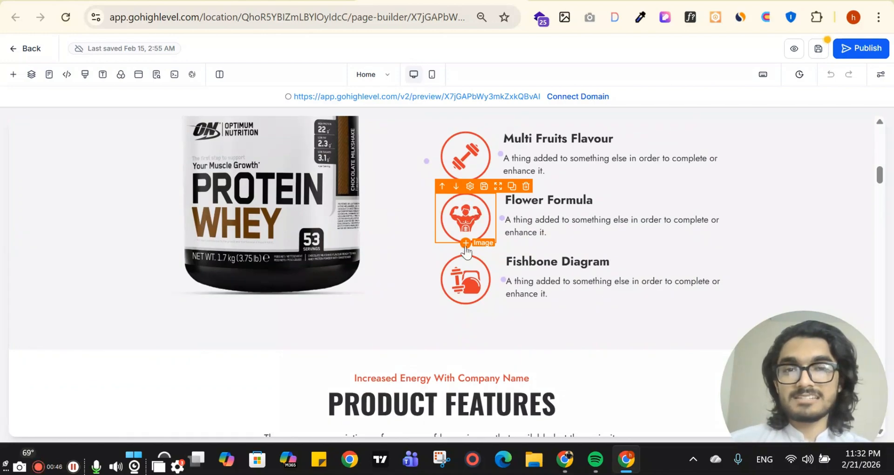
scroll(464, 295, down, 6)
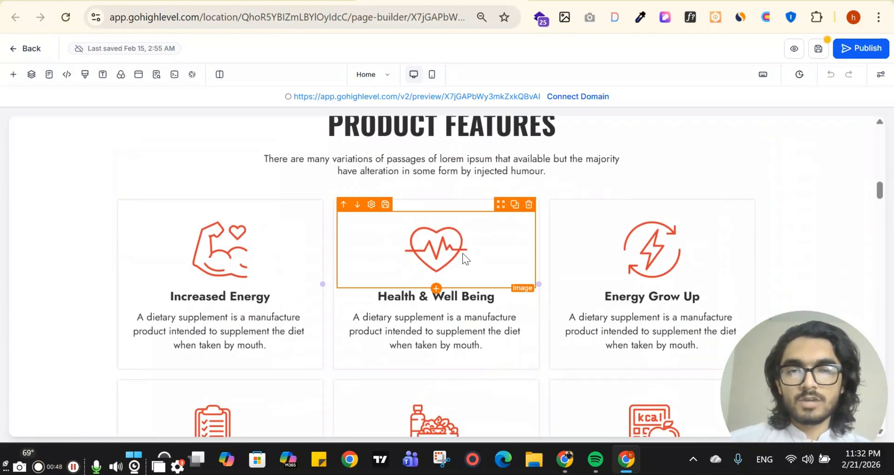
scroll(466, 238, up, 15)
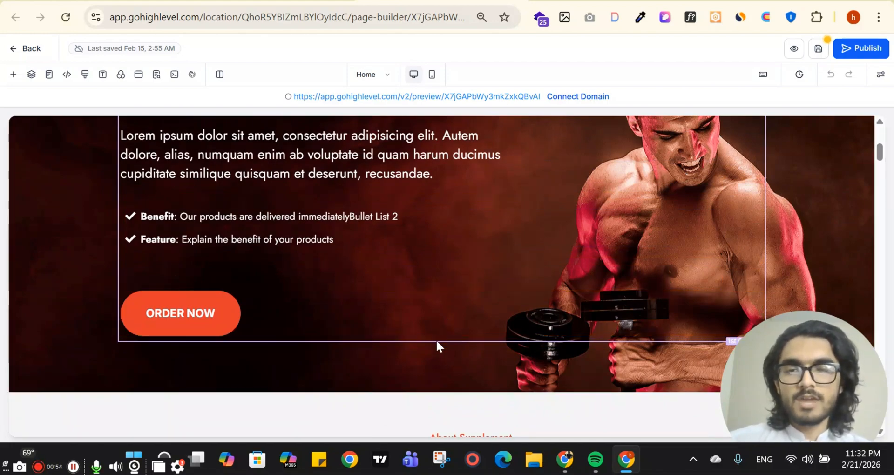
scroll(459, 304, down, 5)
scroll(460, 304, down, 5)
scroll(446, 222, up, 2)
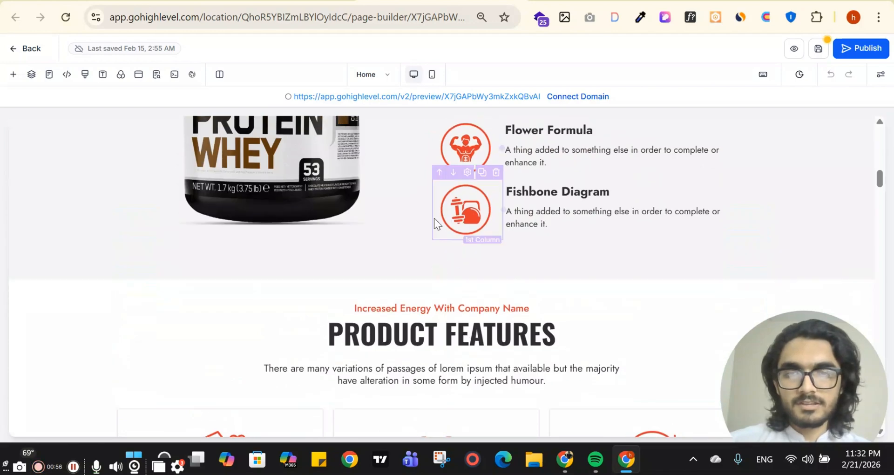
Search Quick Add for 'form' and place a Form element below the Fishbone Diagram list.
click(441, 252)
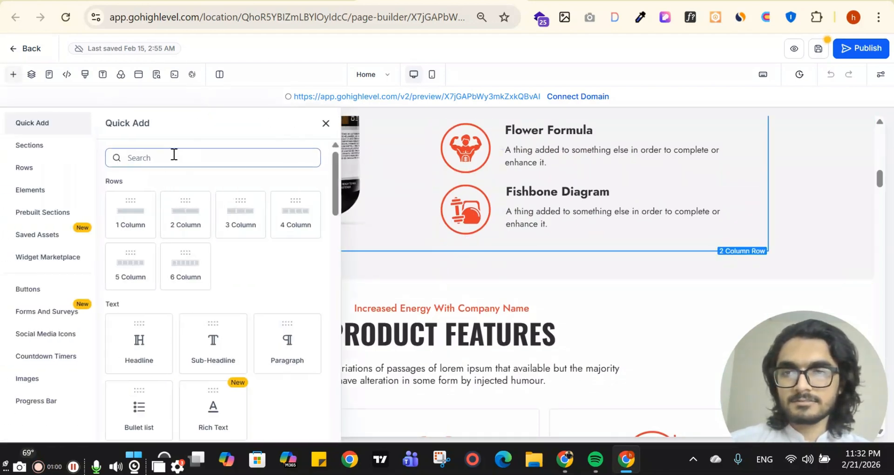
click(174, 156)
text(form)
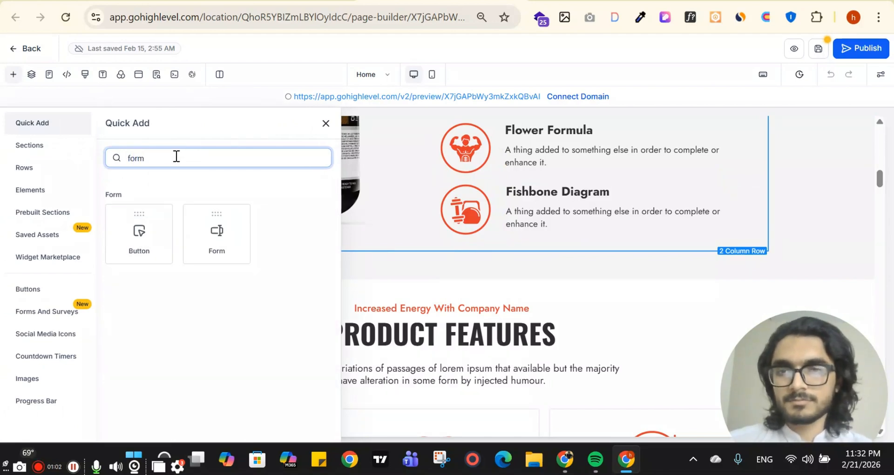
drag(214, 215, 465, 269)
Set the new form element to the Affiliate form and open the page's live preview.
click(418, 282)
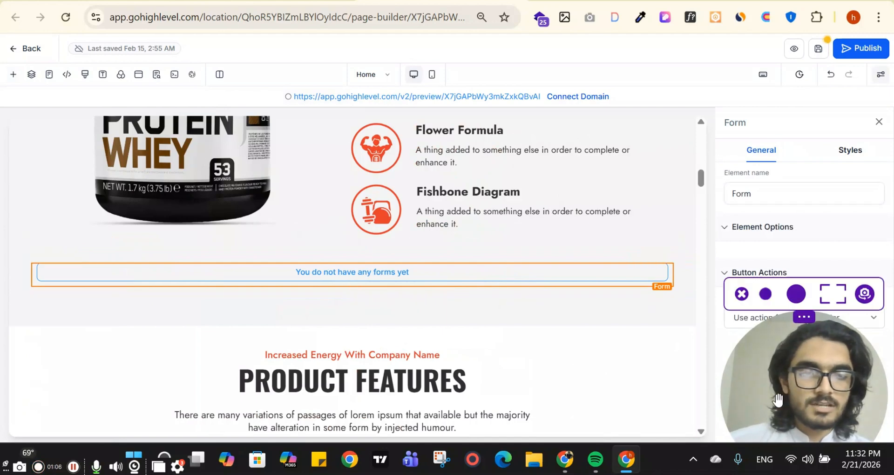
drag(772, 402, 92, 402)
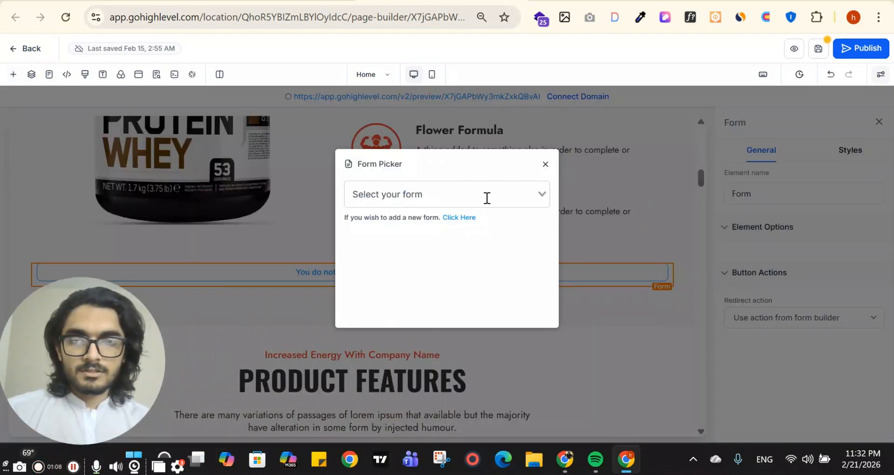
click(507, 201)
click(440, 218)
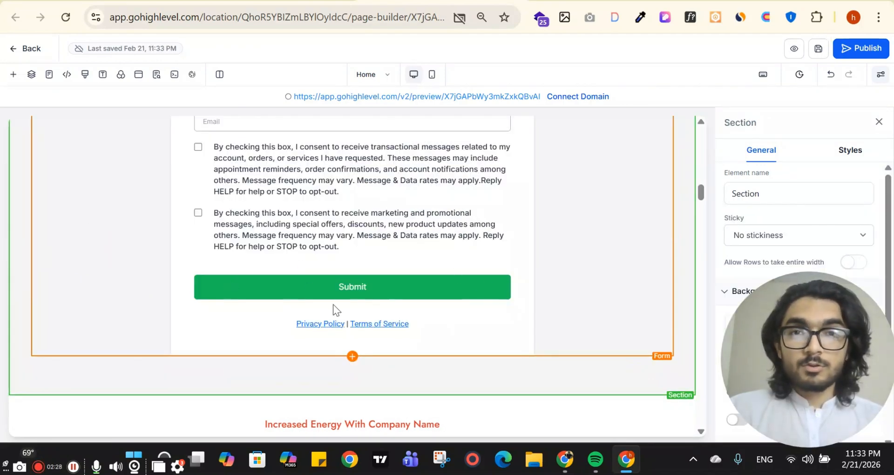
scroll(482, 339, up, 5)
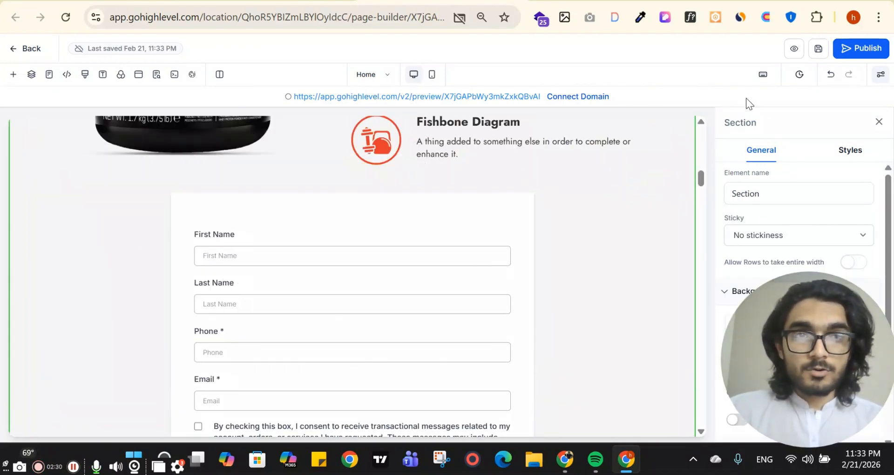
click(793, 50)
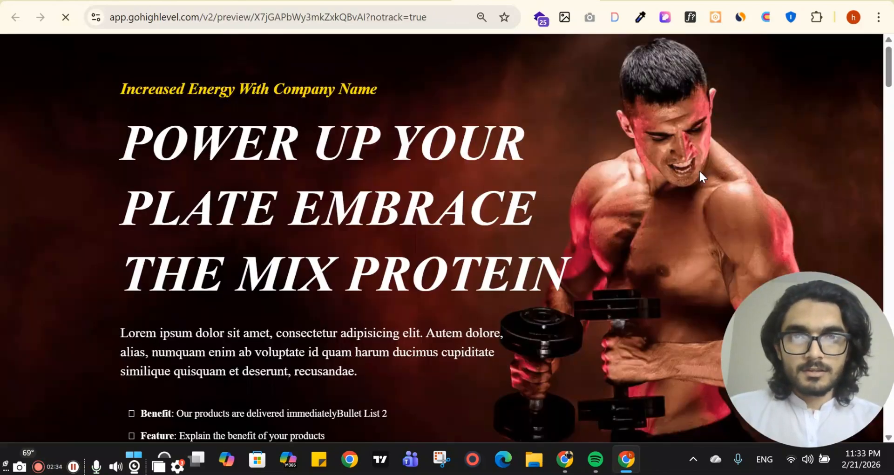
scroll(678, 191, down, 7)
scroll(605, 205, up, 7)
scroll(477, 190, down, 16)
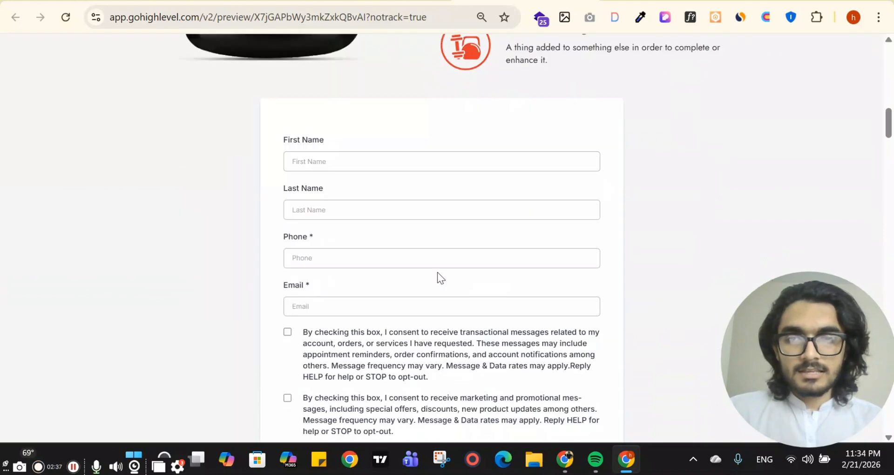
click(379, 163)
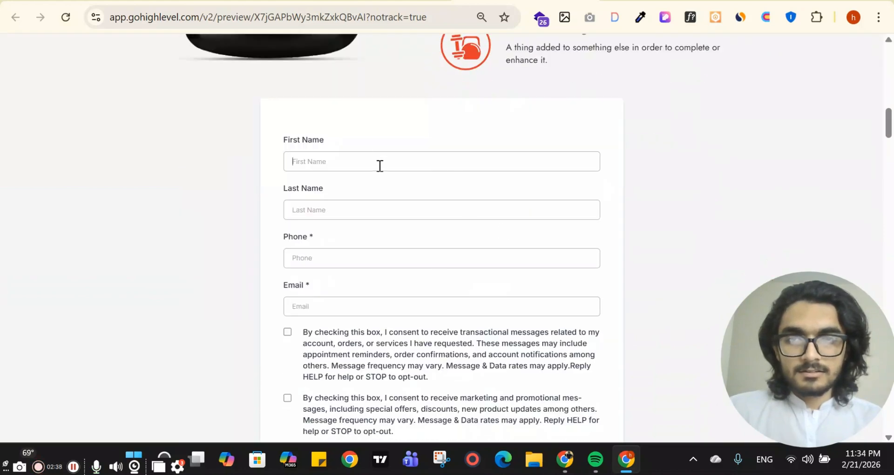
scroll(638, 156, down, 1)
scroll(428, 140, down, 2)
scroll(351, 164, up, 2)
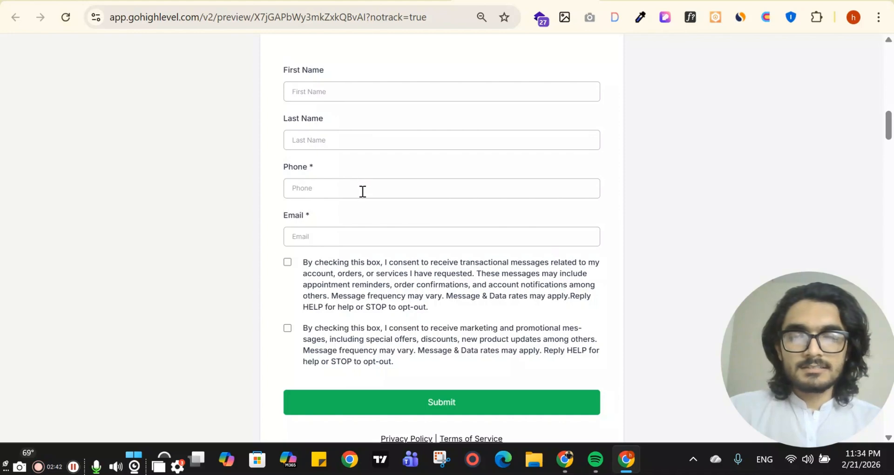
scroll(360, 238, down, 2)
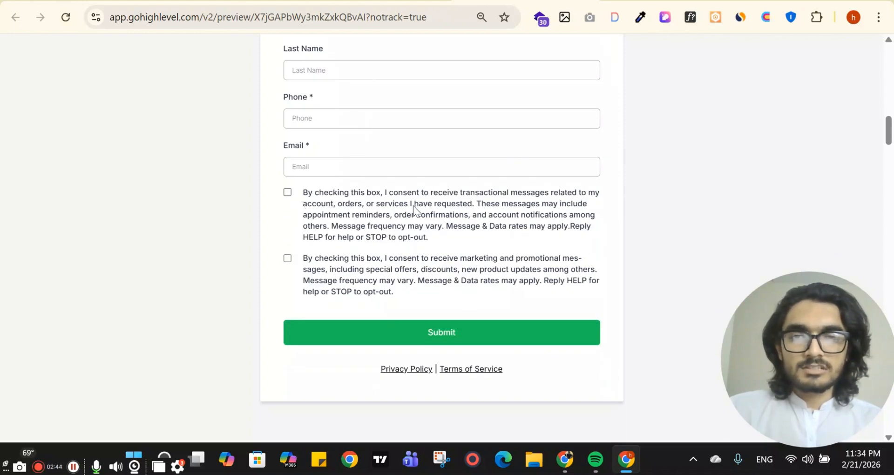
scroll(353, 238, down, 3)
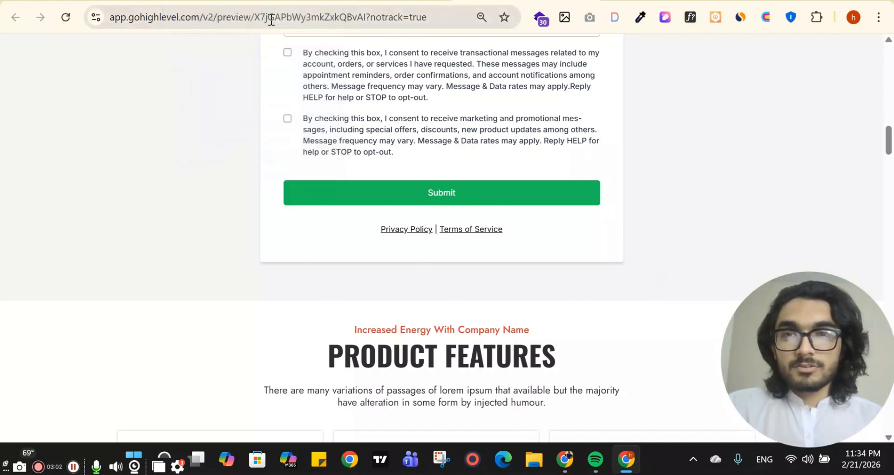
click(241, 1)
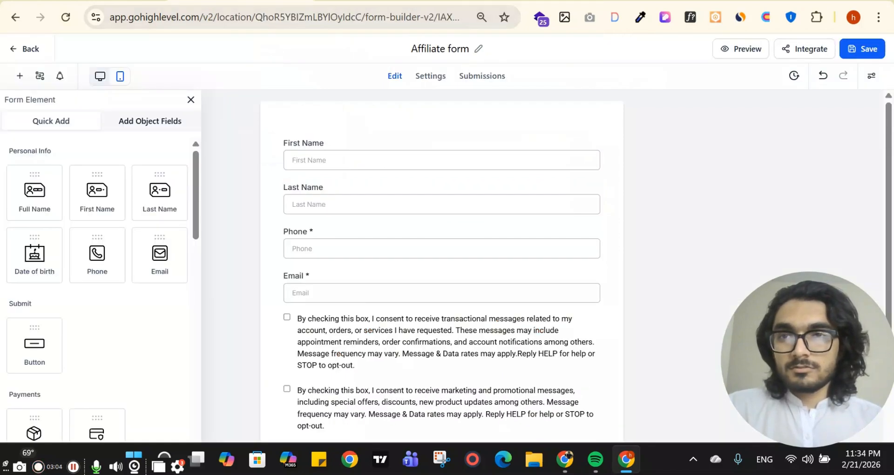
click(112, 1)
click(32, 346)
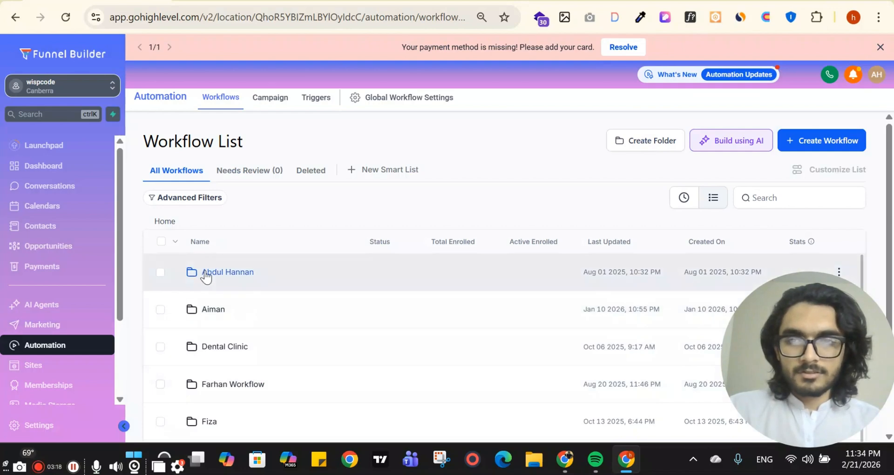
click(205, 273)
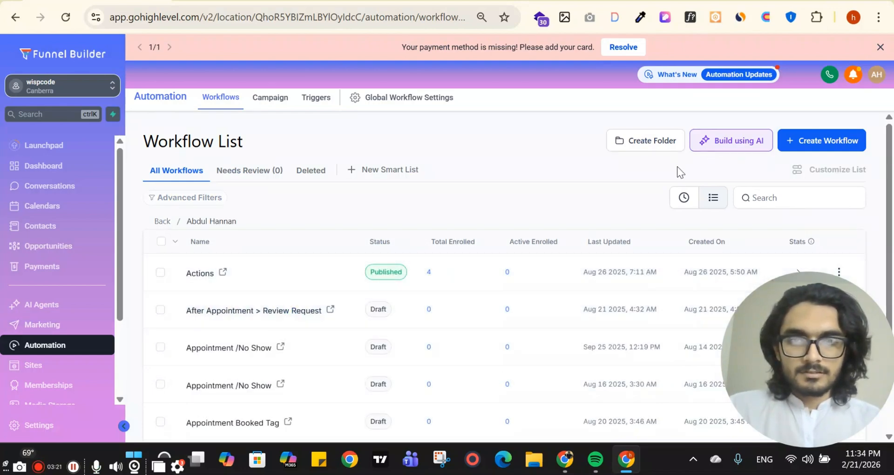
click(805, 141)
click(782, 168)
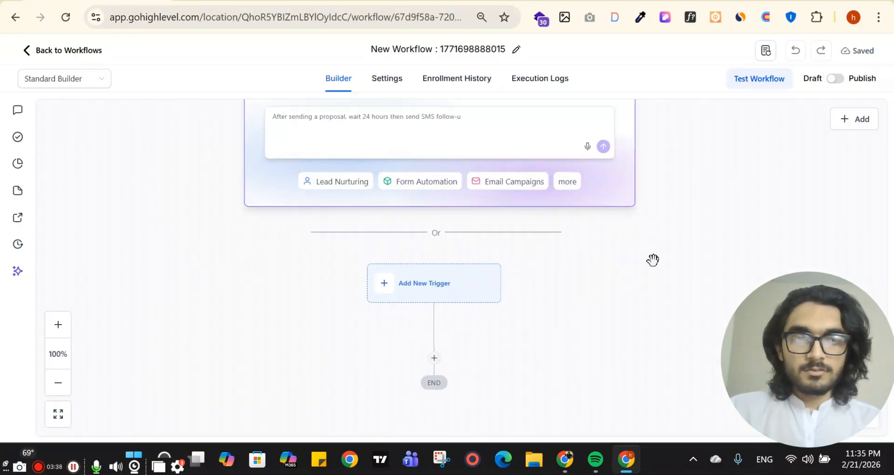
Change the untitled workflow's name to 'Form Submission on GYM Funnel' and bring up the trigger list.
drag(513, 256, 527, 144)
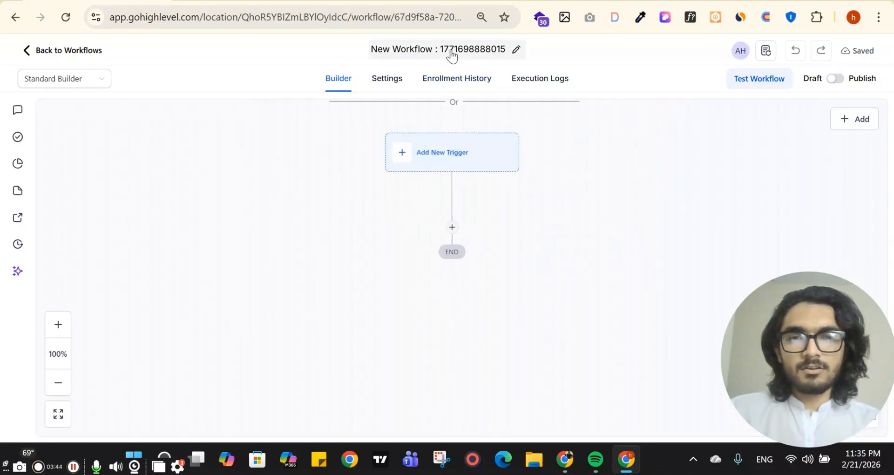
click(474, 51)
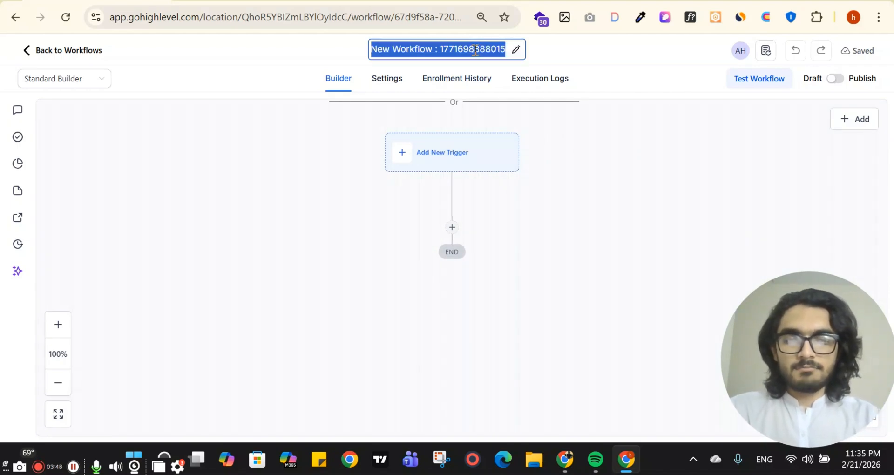
text(Form Submi)
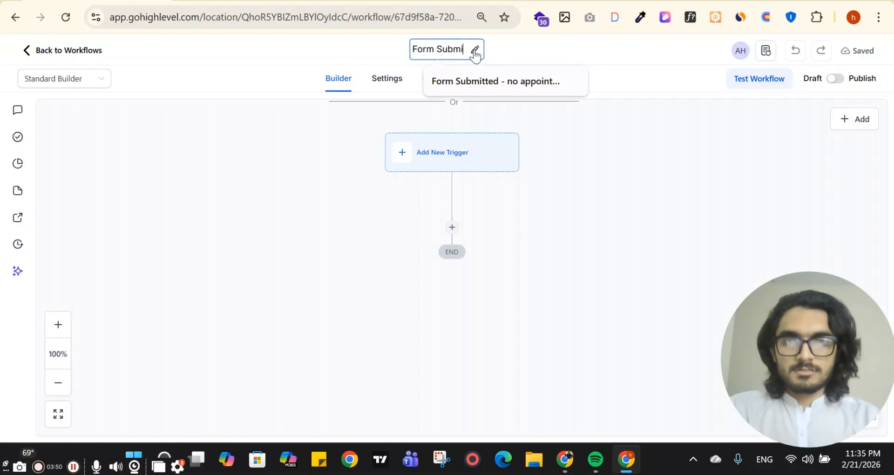
text(ssion on)
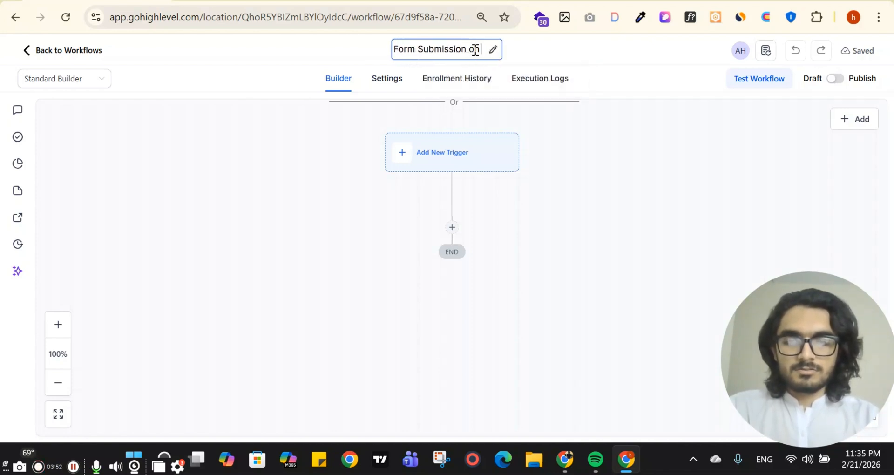
text( GYM Funel)
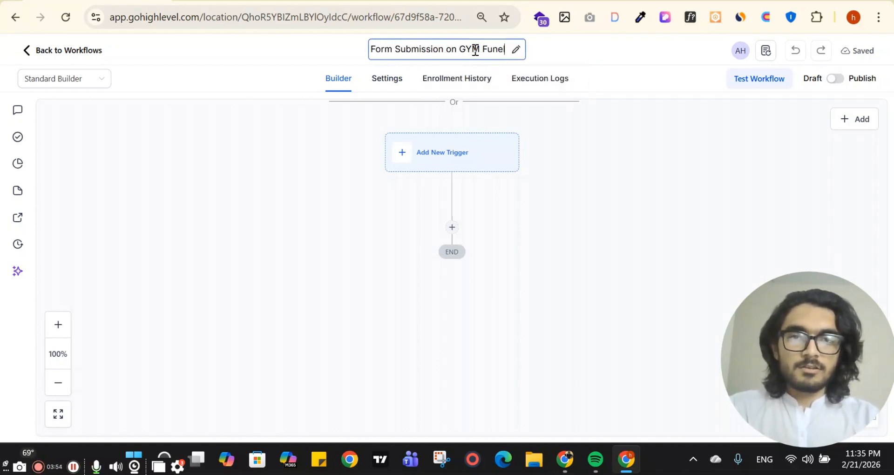
key(BackSpace)
key(BackSpace)
text(nel)
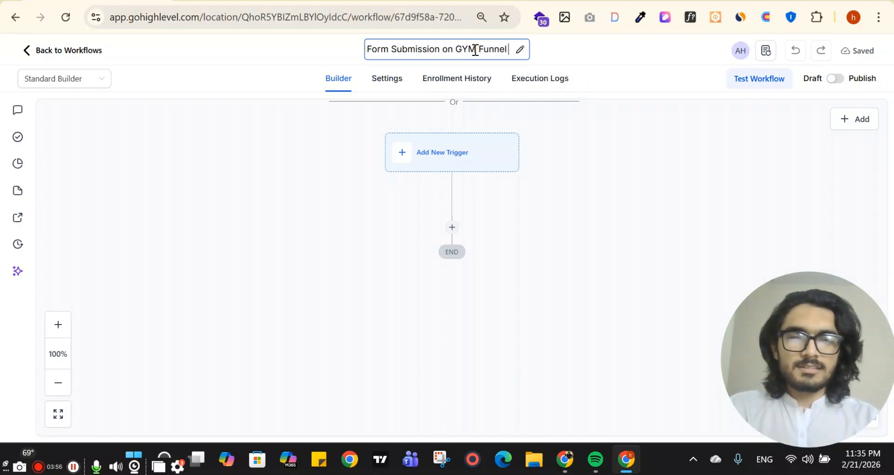
click(528, 174)
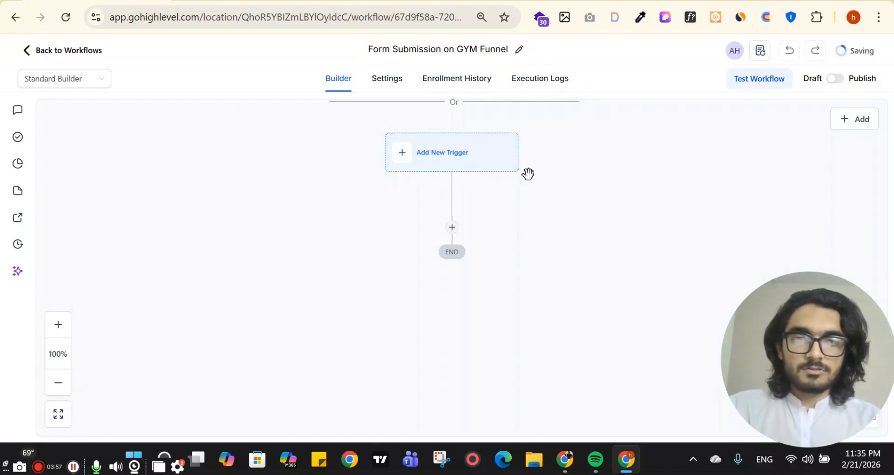
click(445, 160)
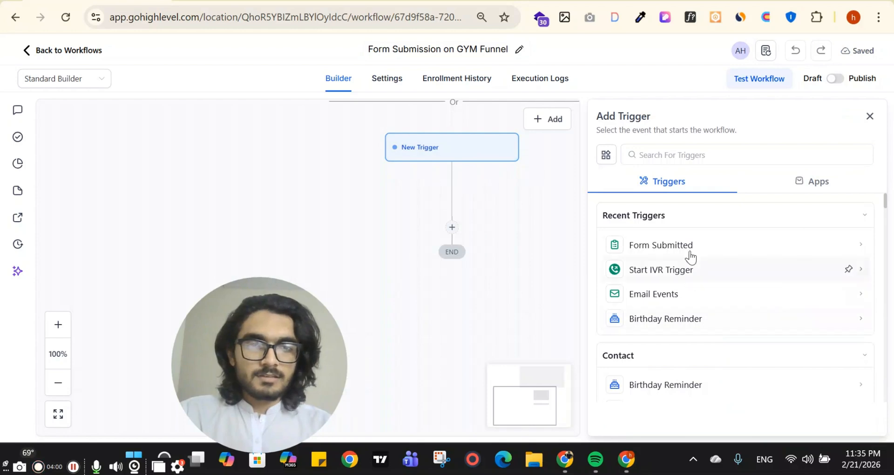
Add a Form Submitted trigger with the filter Form is Affiliate form.
click(689, 245)
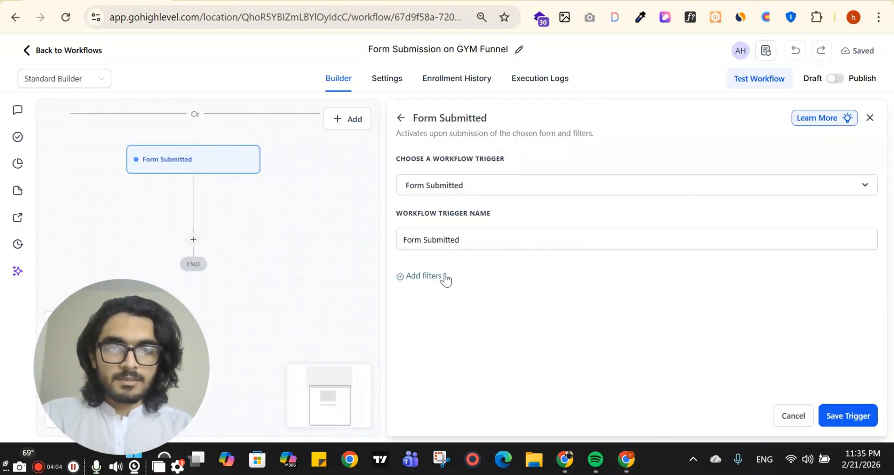
click(446, 278)
click(503, 292)
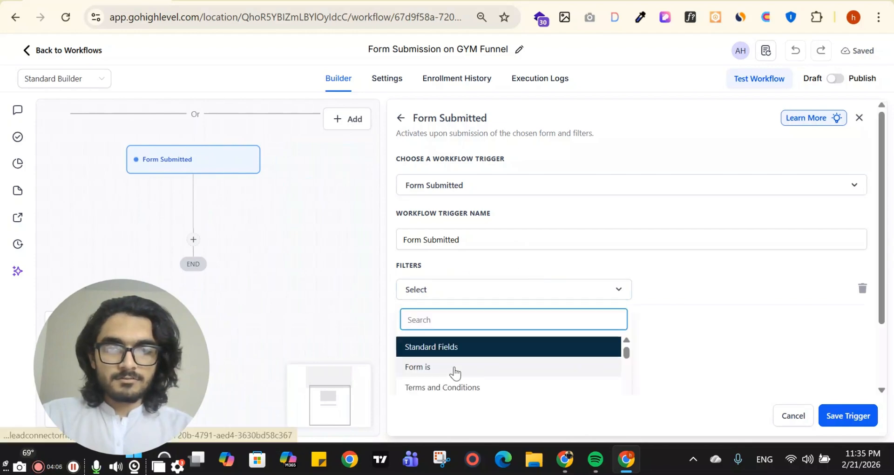
click(455, 368)
click(698, 291)
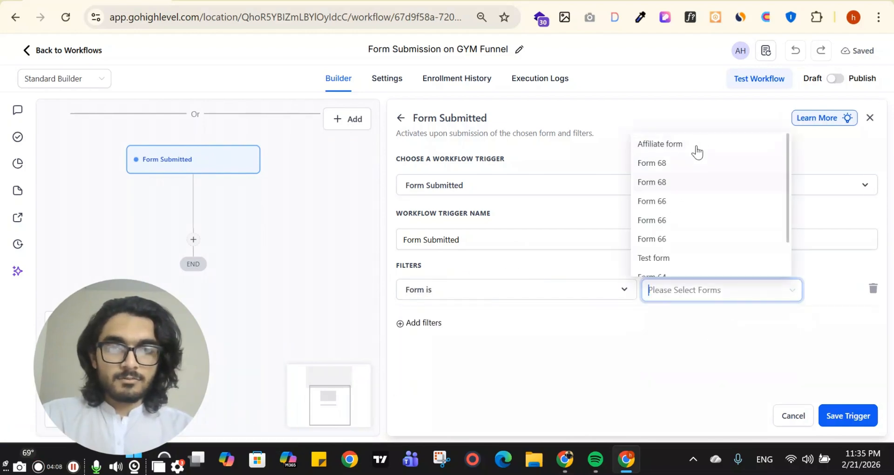
click(697, 150)
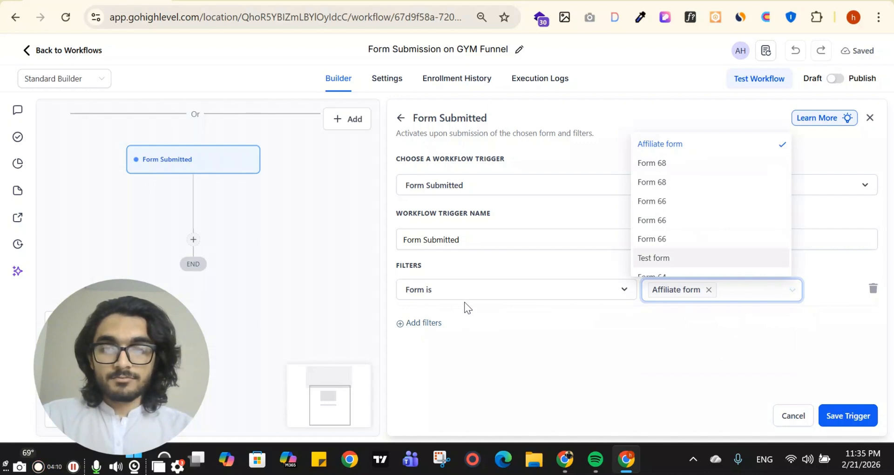
click(610, 361)
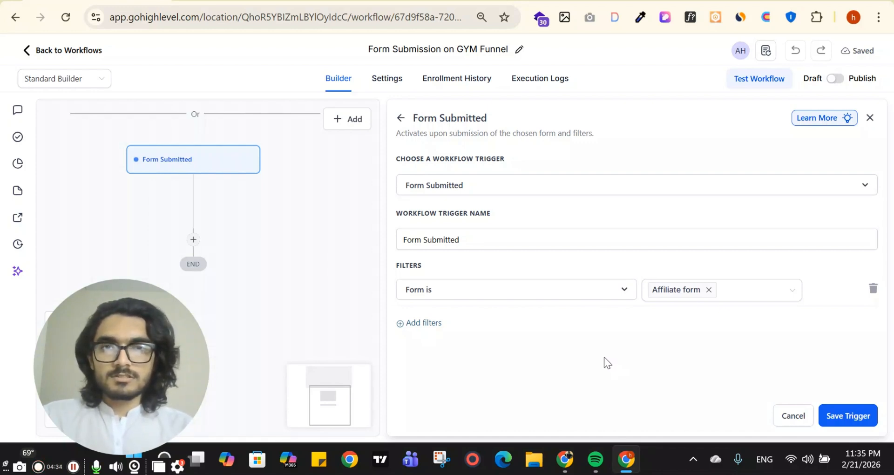
Add a second trigger filter on Terms and Conditions, pick its value, and save the trigger.
click(424, 326)
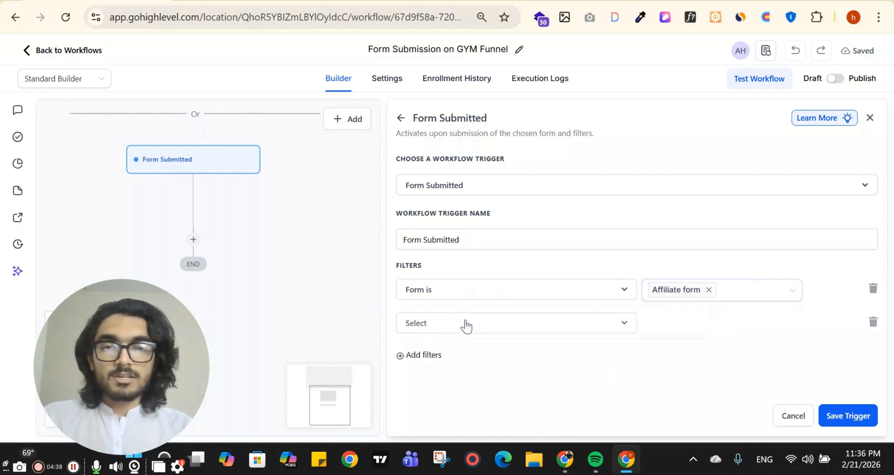
click(465, 326)
click(463, 285)
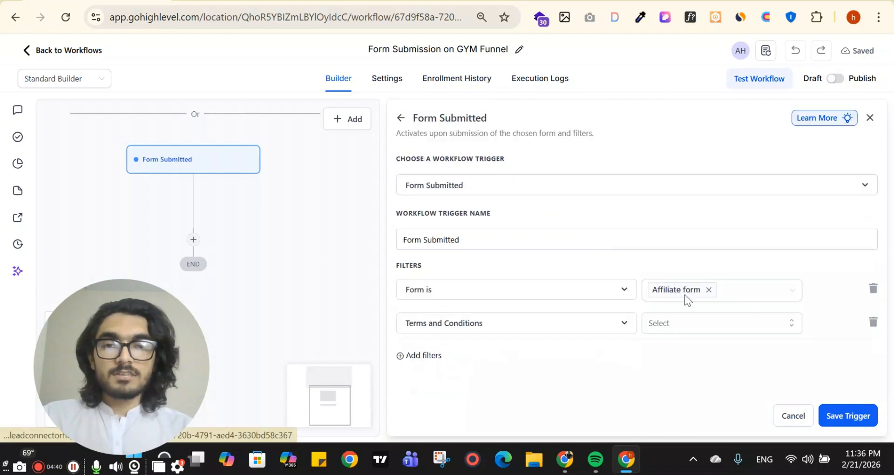
click(700, 323)
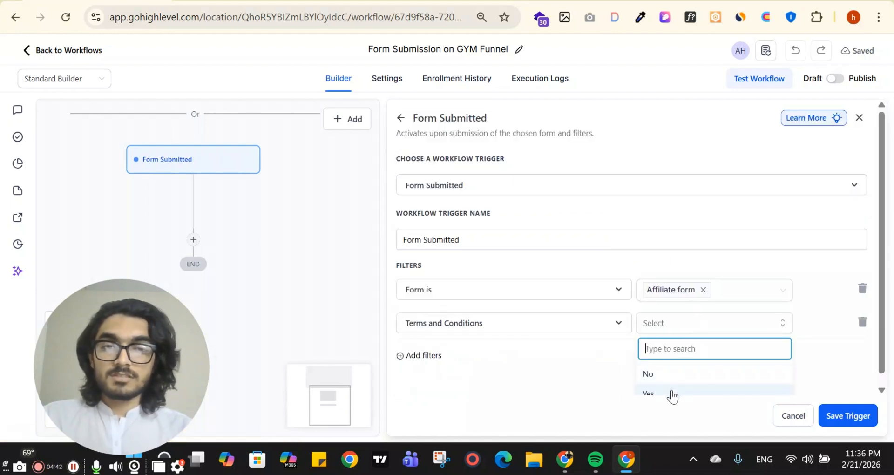
click(652, 374)
click(833, 415)
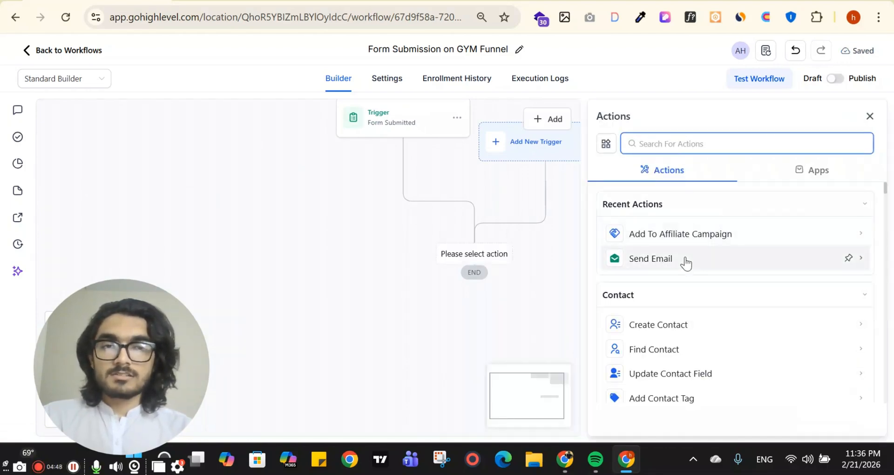
Add an Email action named 'Confirmation' with subject 'Thanks for submit the form'.
click(685, 260)
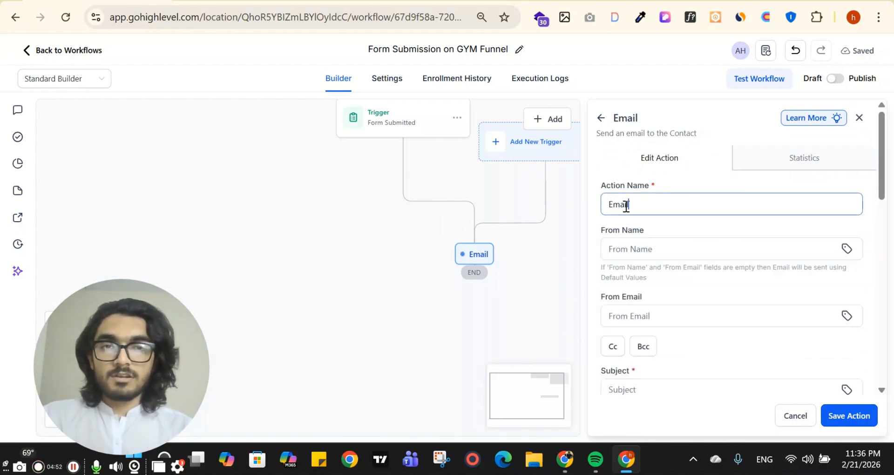
double_click(626, 206)
text(Confir)
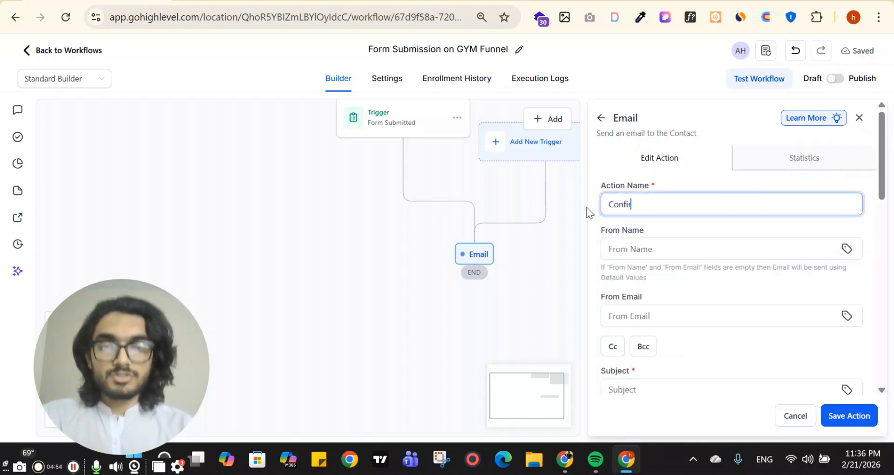
text(mation)
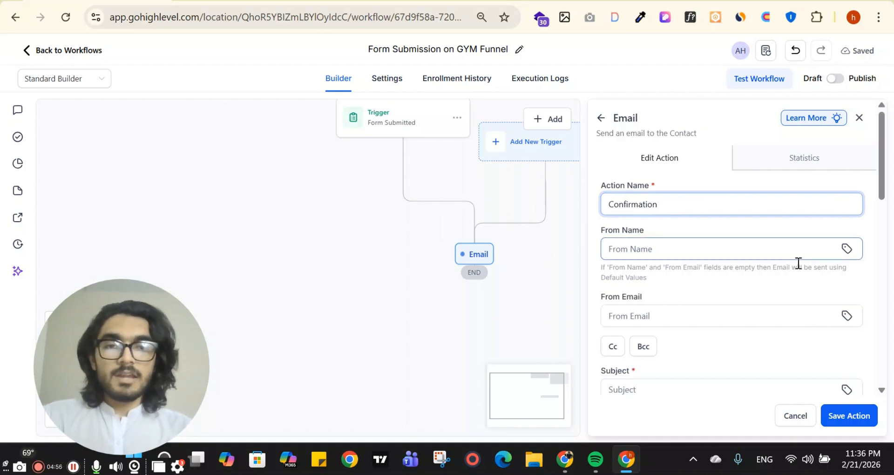
scroll(661, 298, down, 3)
click(653, 253)
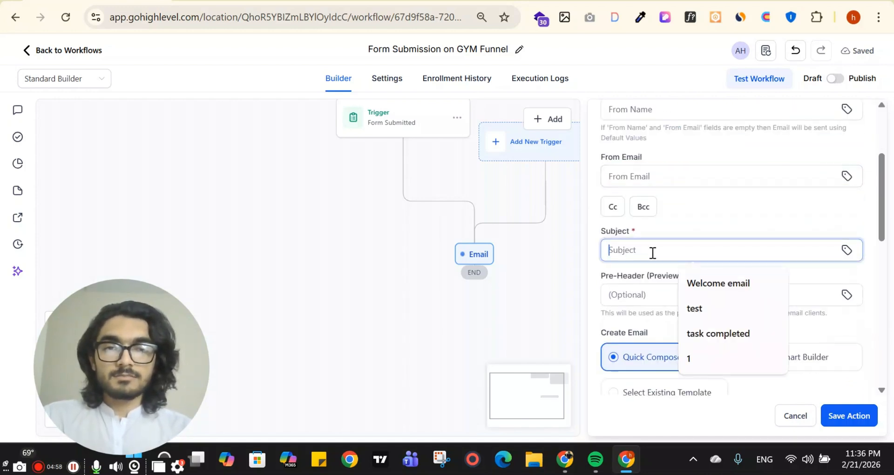
text(Thanks )
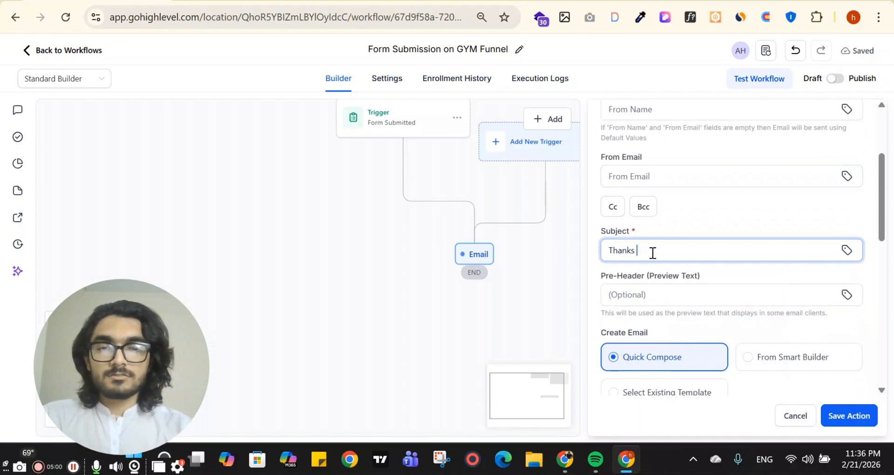
text(for su)
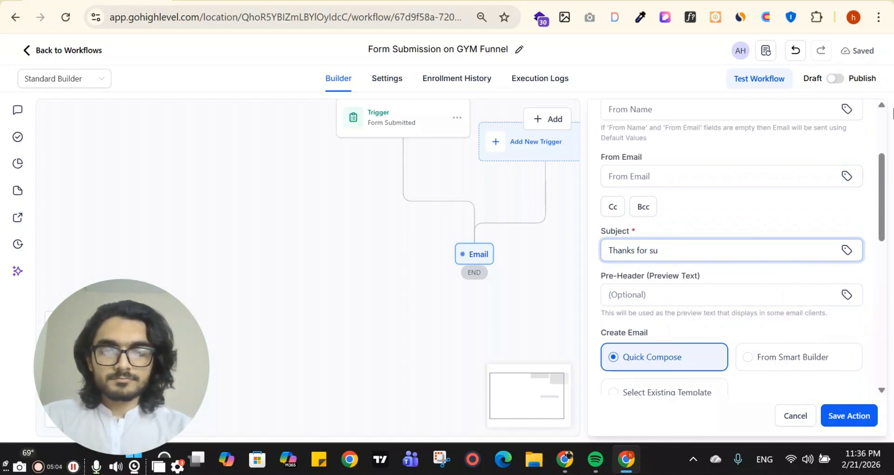
text(nmit the form)
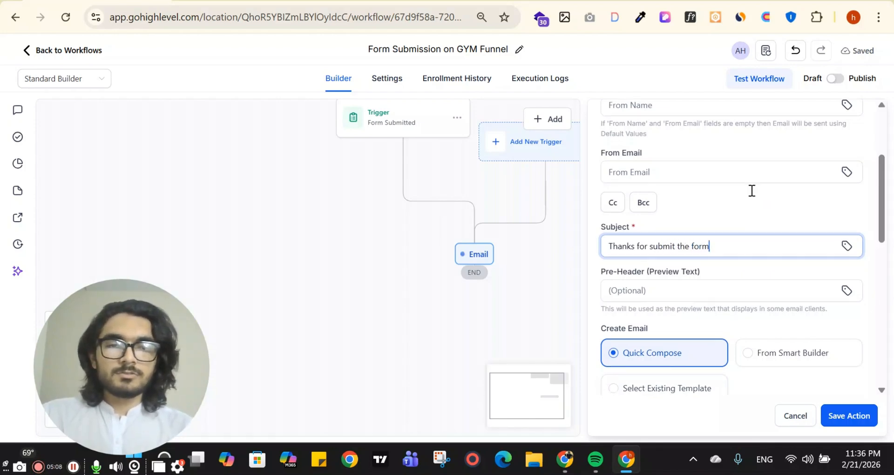
scroll(735, 242, down, 6)
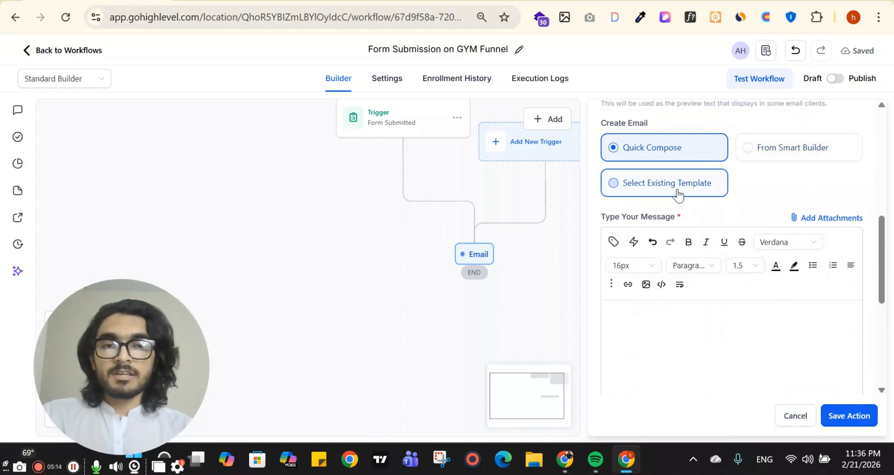
Open the email body with 'HI {{contact.first_name}},' using the Contact First Name custom value.
scroll(627, 280, down, 2)
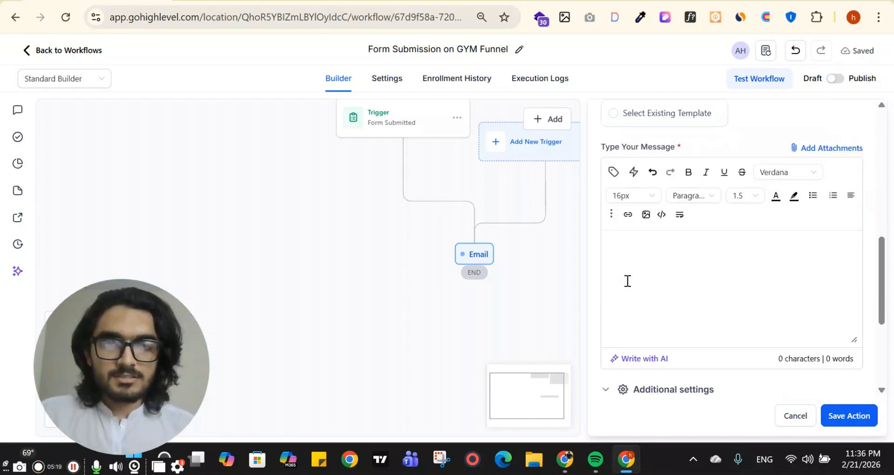
click(634, 254)
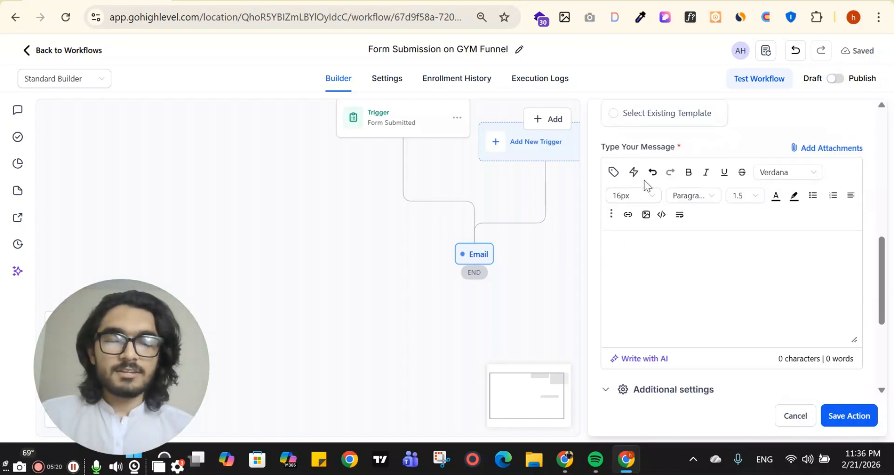
text(h)
key(BackSpace)
text(HI)
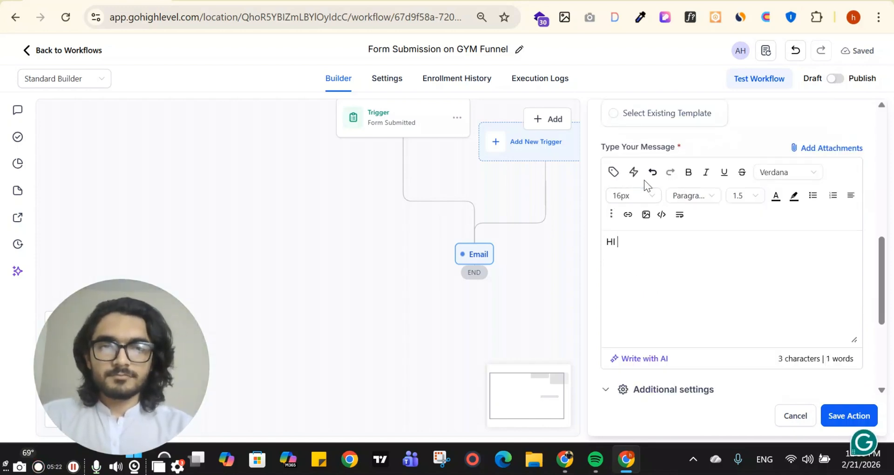
click(608, 173)
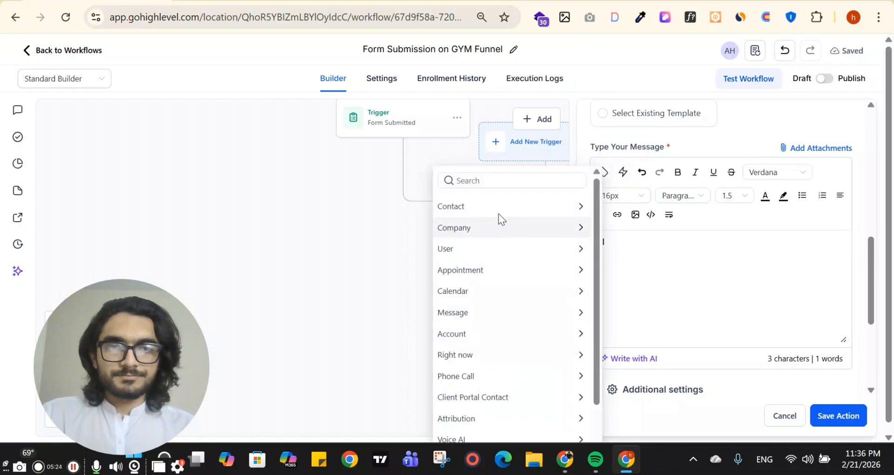
click(499, 207)
click(490, 247)
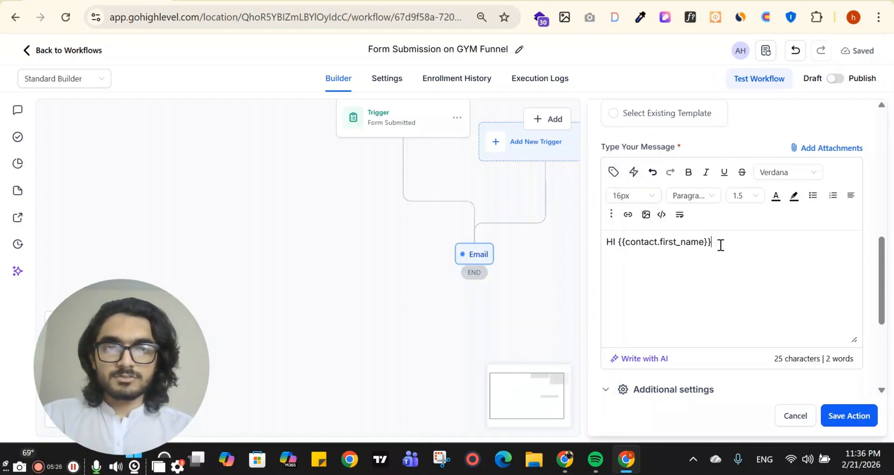
text(,)
key(Return)
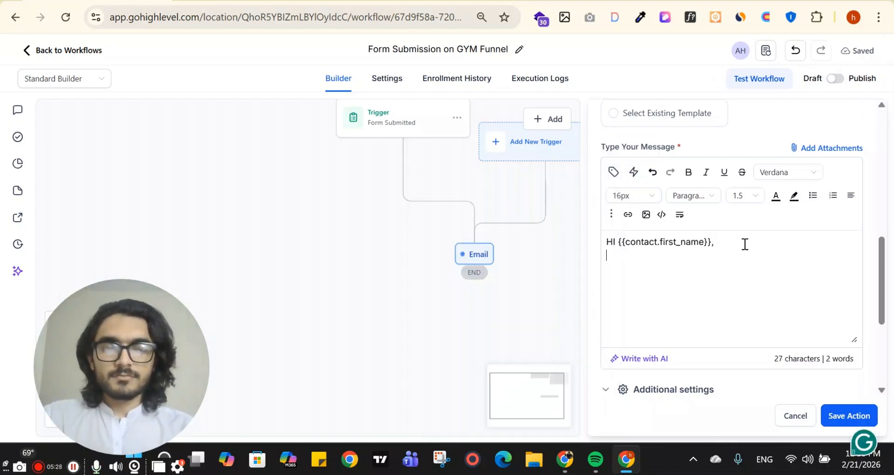
Add the line 'Thanks for submit the form.' and the sign-off 'Best, XYZ Company'.
text(Than)
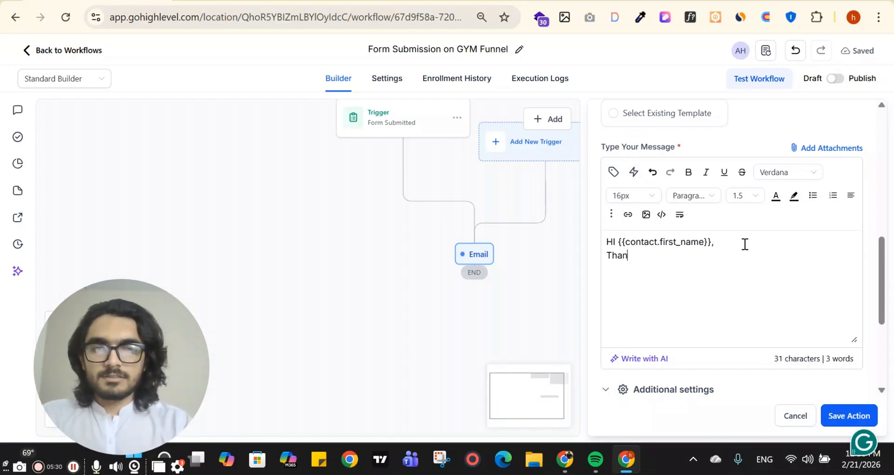
text(ks for subm)
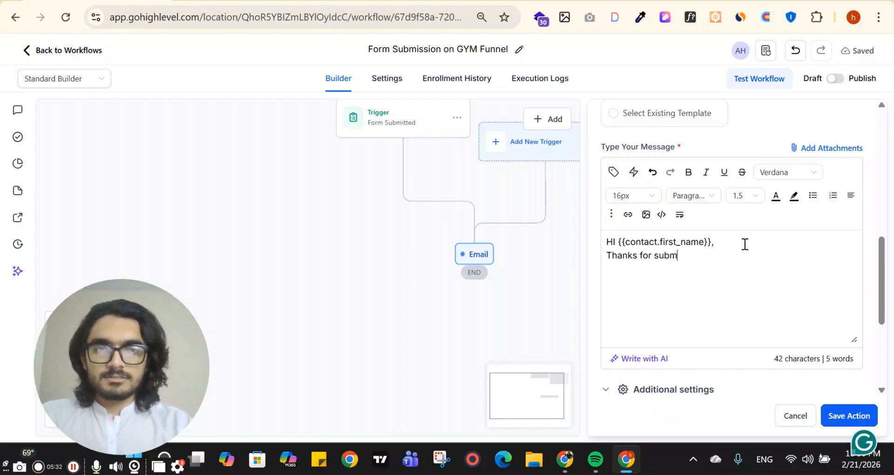
text(it the orm)
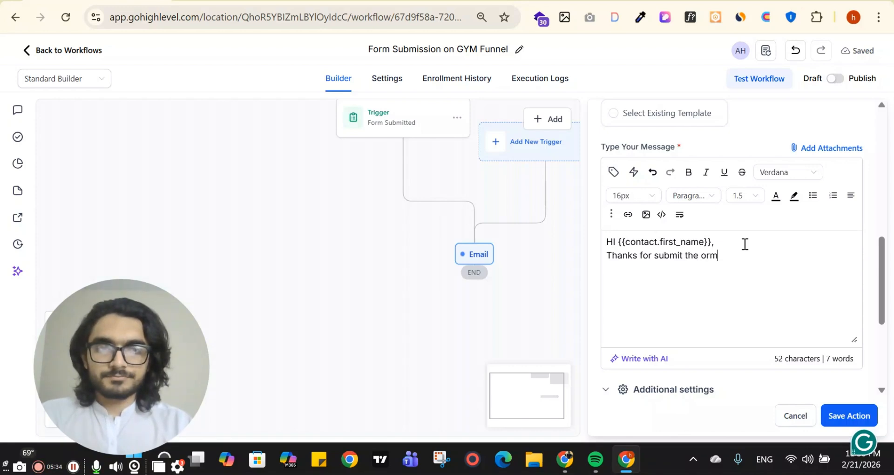
key(BackSpace)
key(BackSpace)
key(BackSpace)
key(BackSpace)
text(f)
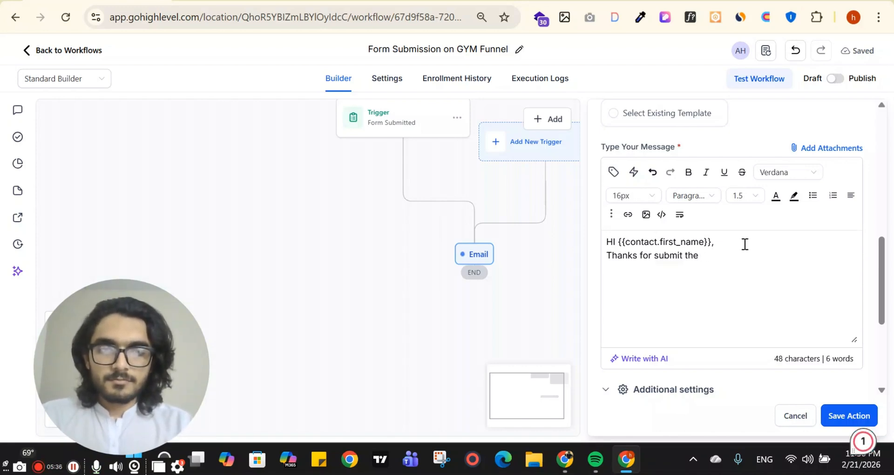
text( form )
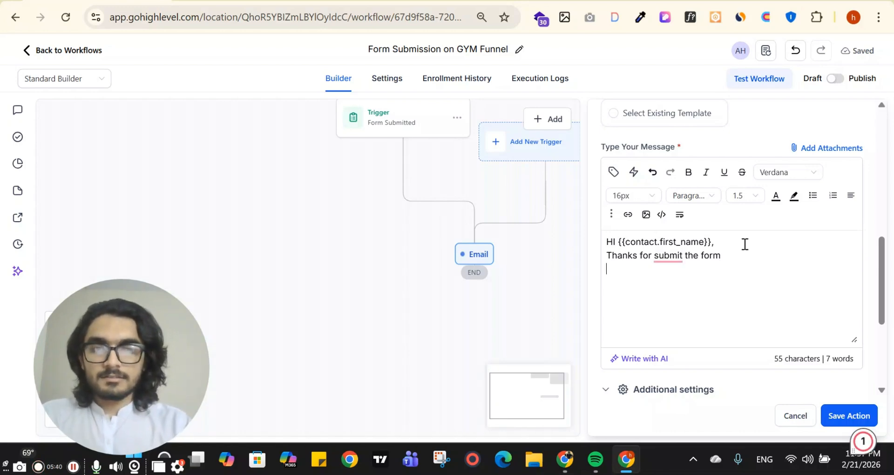
text(Th)
key(BackSpace)
key(BackSpace)
key(BackSpace)
text(best)
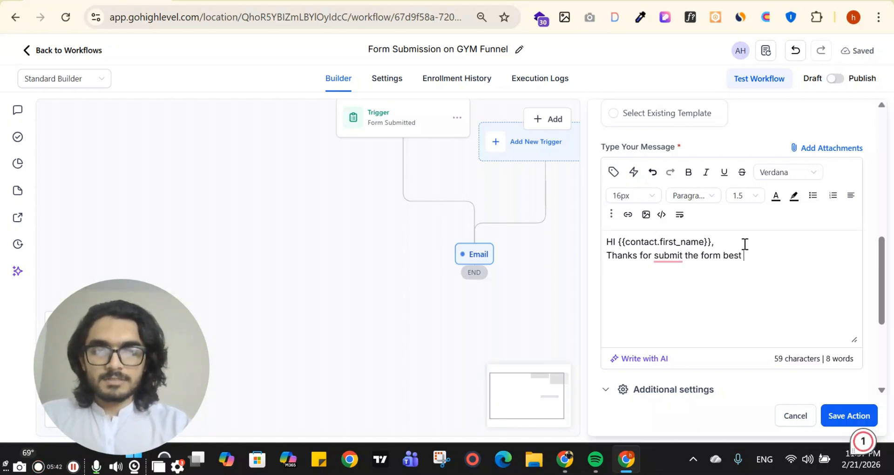
key(BackSpace)
key(BackSpace)
key(BackSpace)
key(BackSpace)
key(BackSpace)
key(BackSpace)
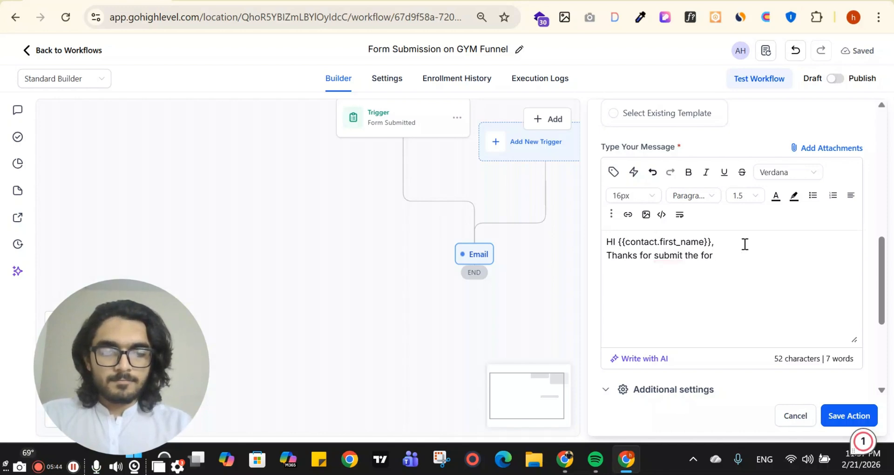
text(m.)
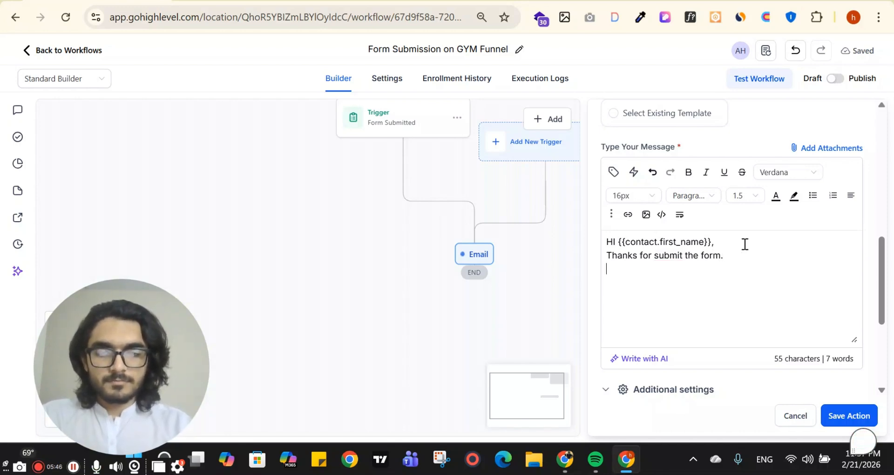
text(Best , )
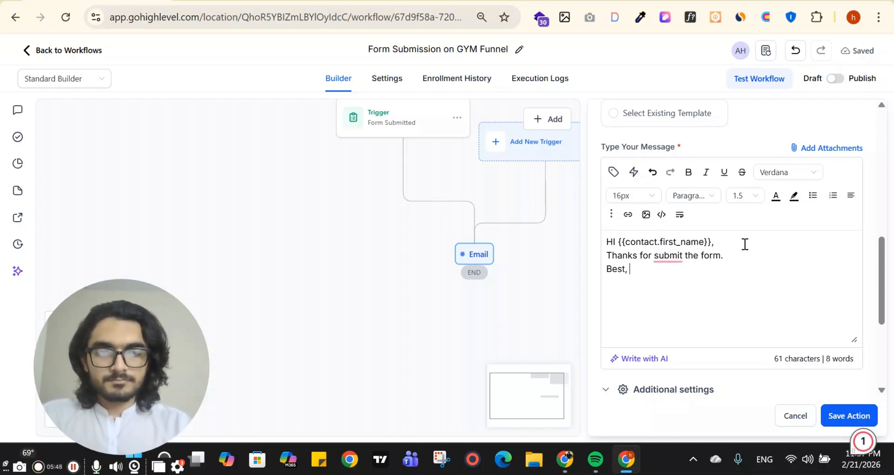
text(C)
key(BackSpace)
text(Xy)
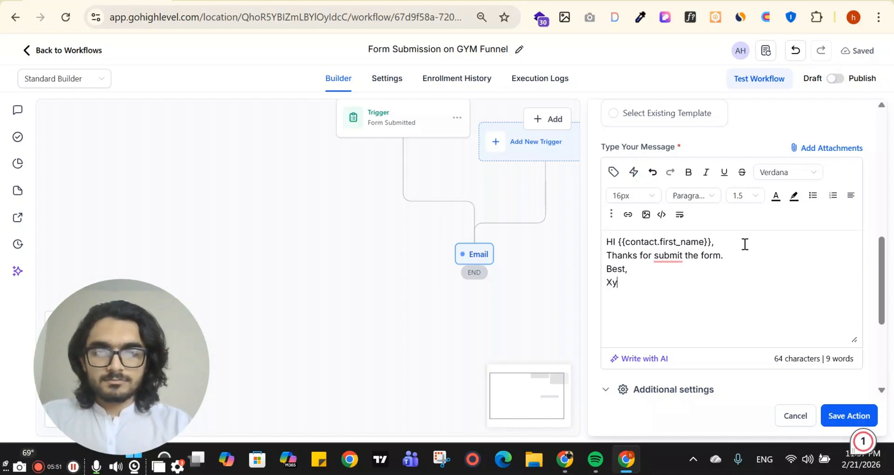
key(BackSpace)
text(YZ )
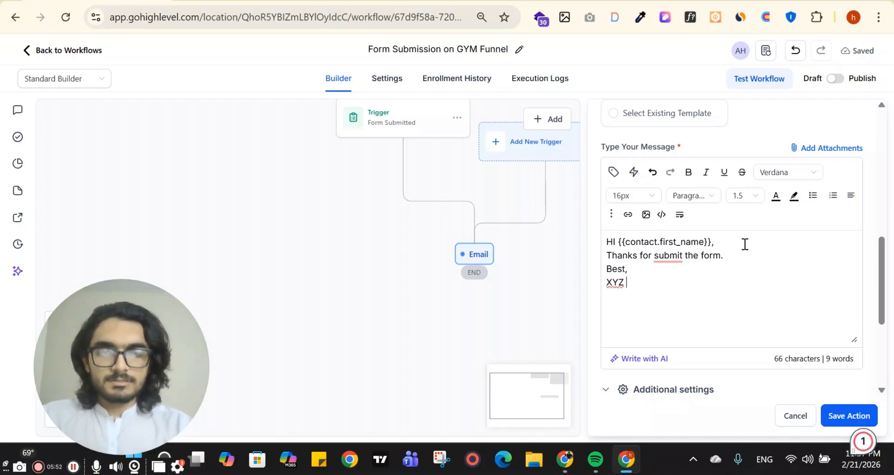
text(Complany)
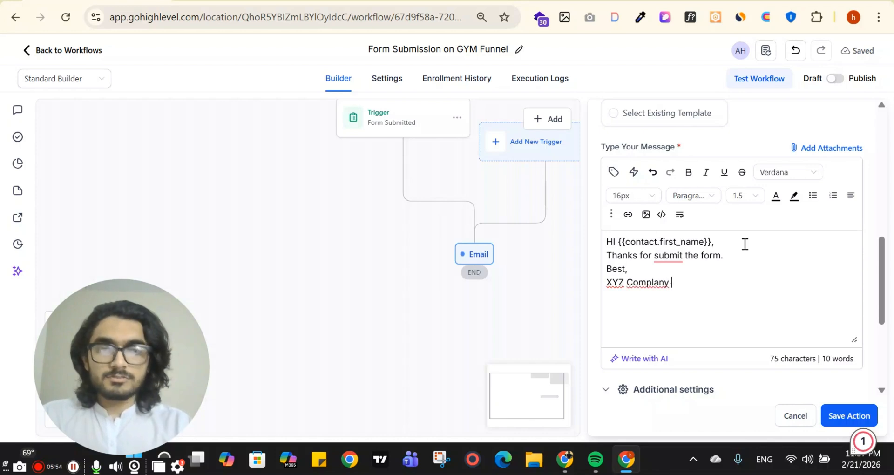
key(BackSpace)
key(BackSpace)
key(BackSpace)
key(BackSpace)
key(BackSpace)
key(BackSpace)
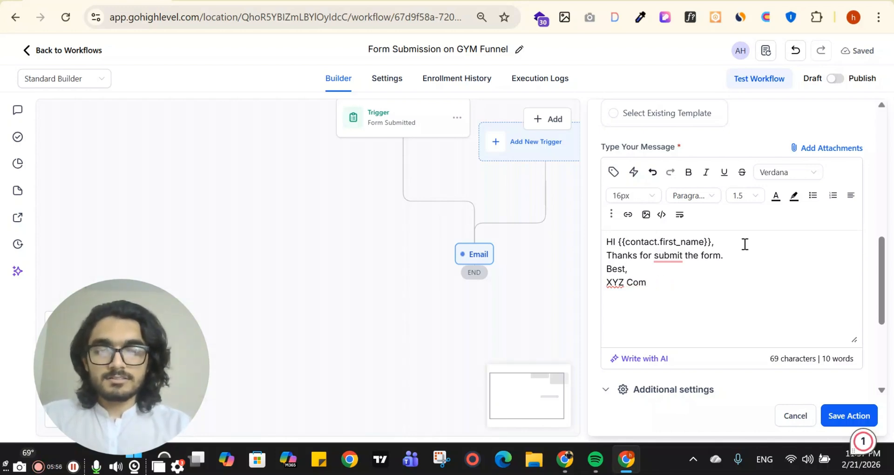
text(pa)
key(BackSpace)
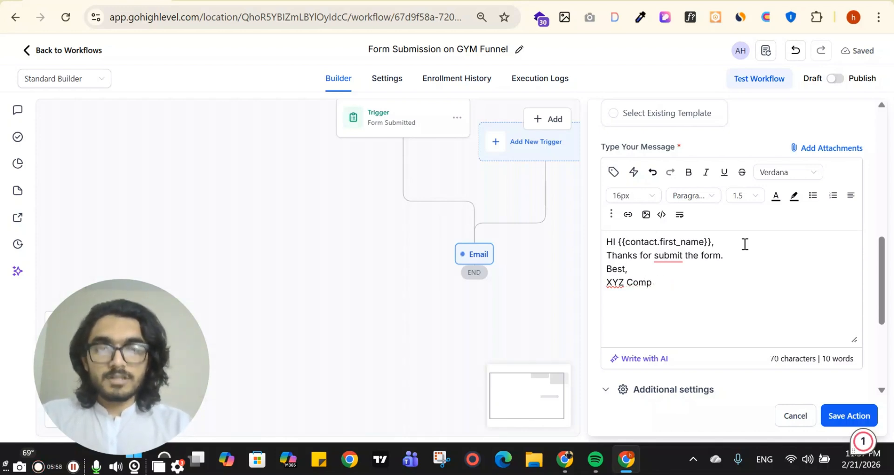
text(any)
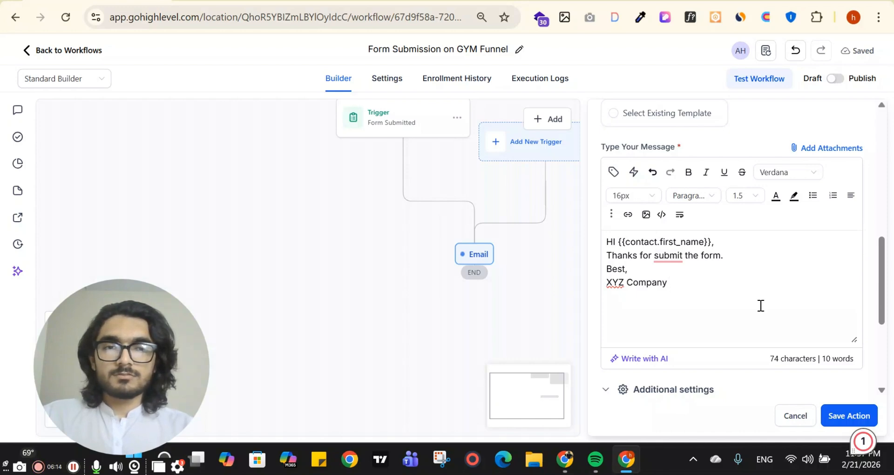
scroll(762, 308, down, 3)
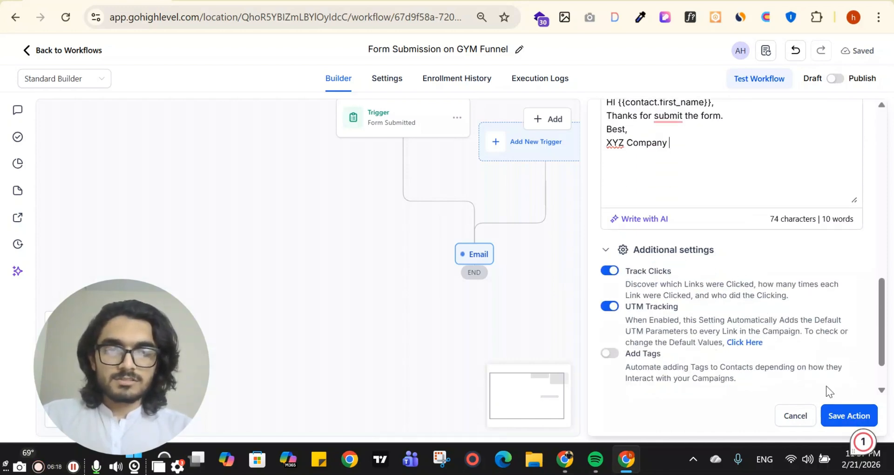
Save the Confirmation email and add a Send Internal Notification step after it.
click(845, 415)
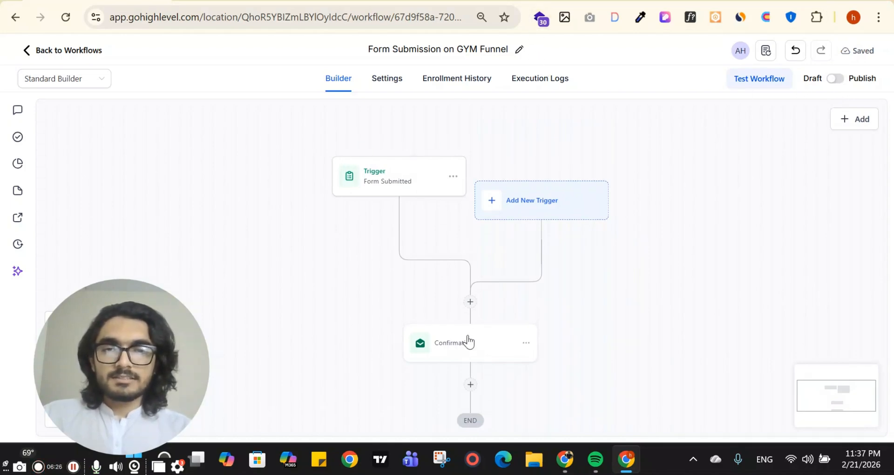
scroll(475, 320, down, 2)
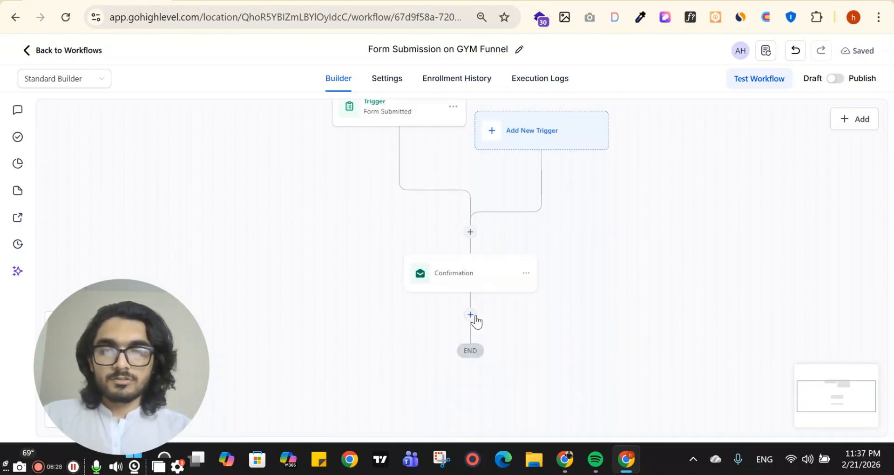
click(475, 318)
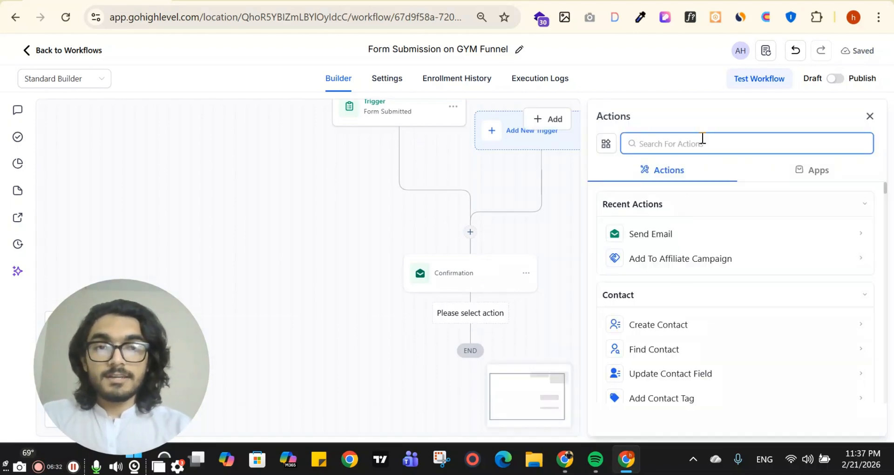
text(inter)
click(677, 234)
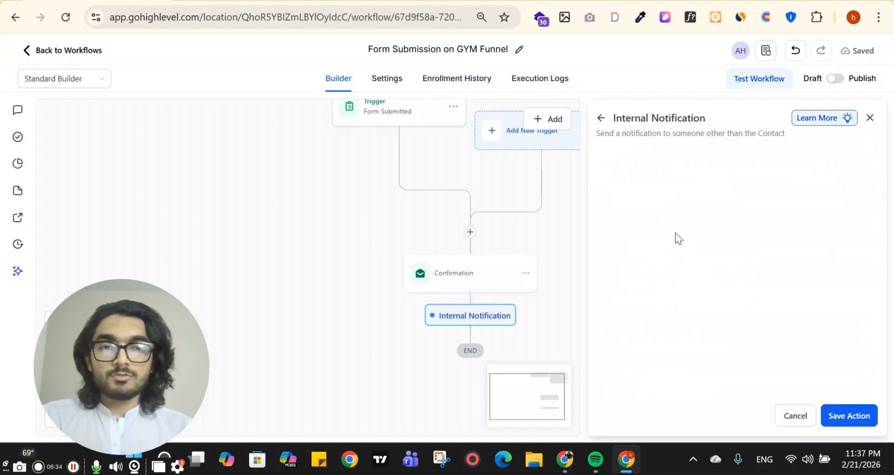
Make the notification an SMS sent to the Assigned User.
click(665, 229)
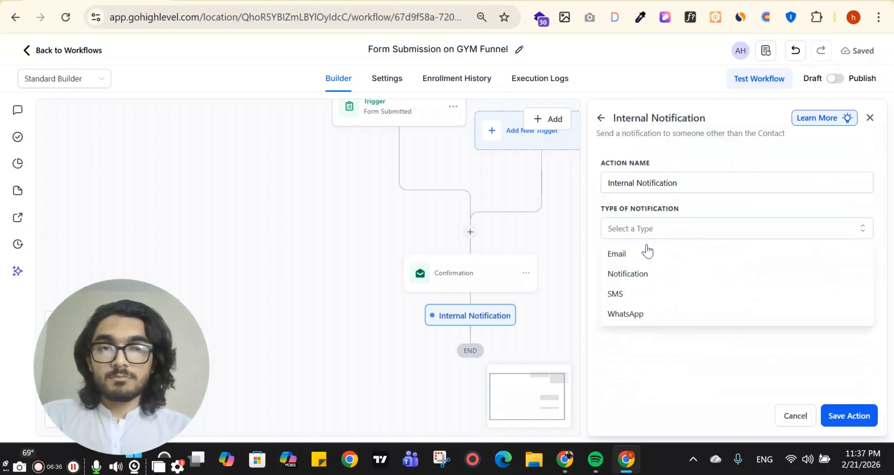
click(641, 257)
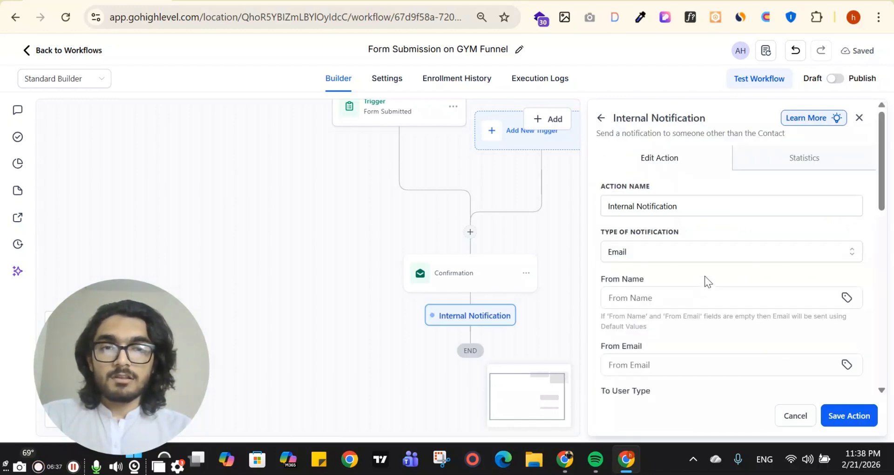
click(680, 256)
click(642, 316)
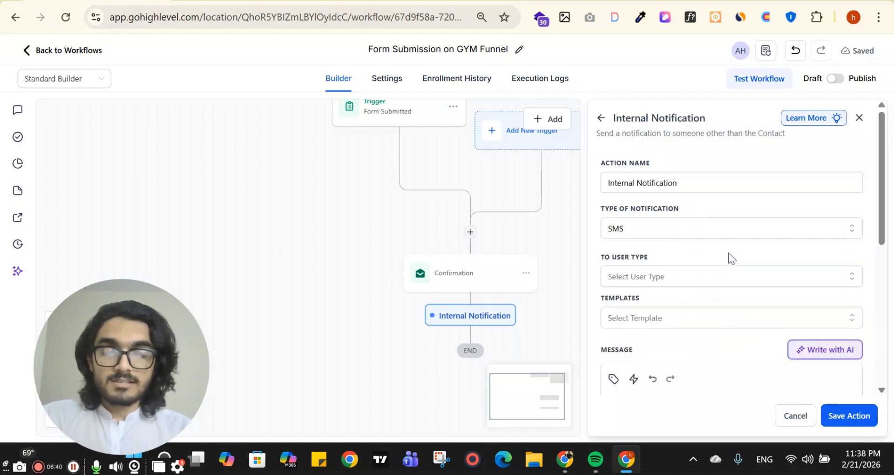
scroll(730, 251, down, 3)
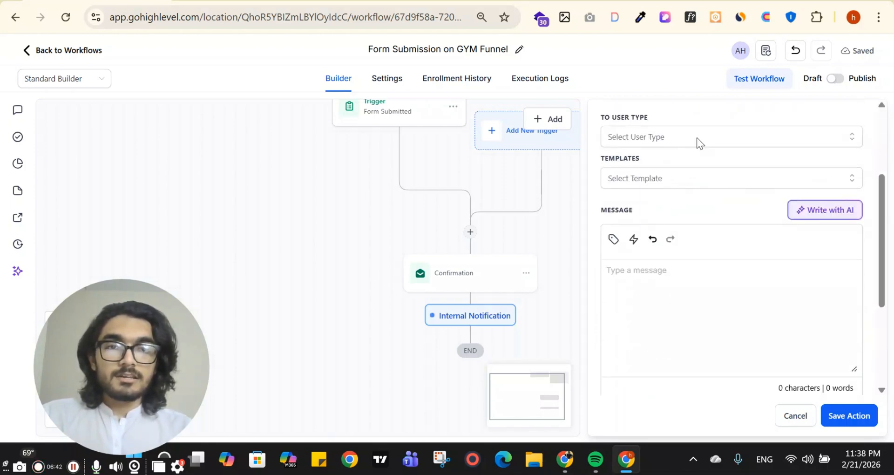
click(697, 137)
click(661, 162)
click(692, 135)
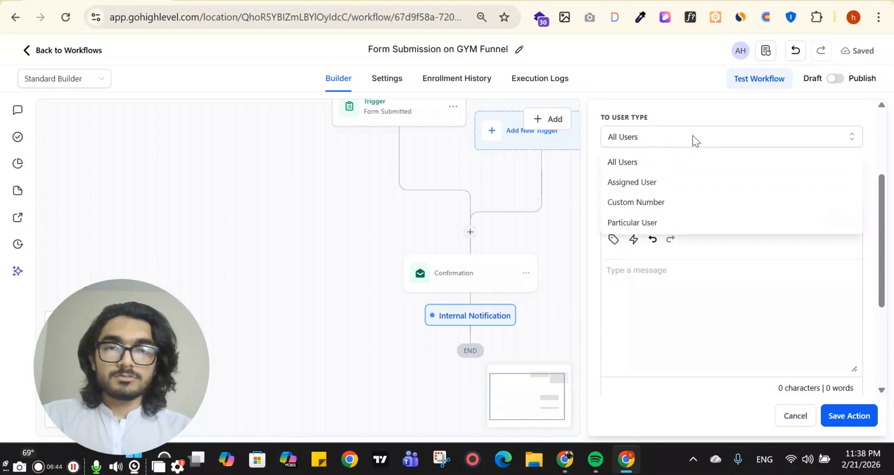
click(671, 183)
Use the SMS Snippit 1 template and save the notification step.
click(700, 180)
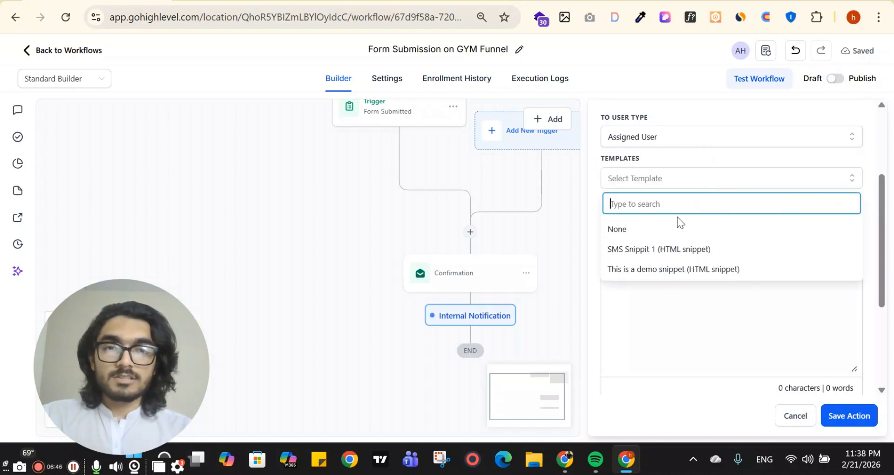
click(674, 248)
scroll(732, 234, down, 1)
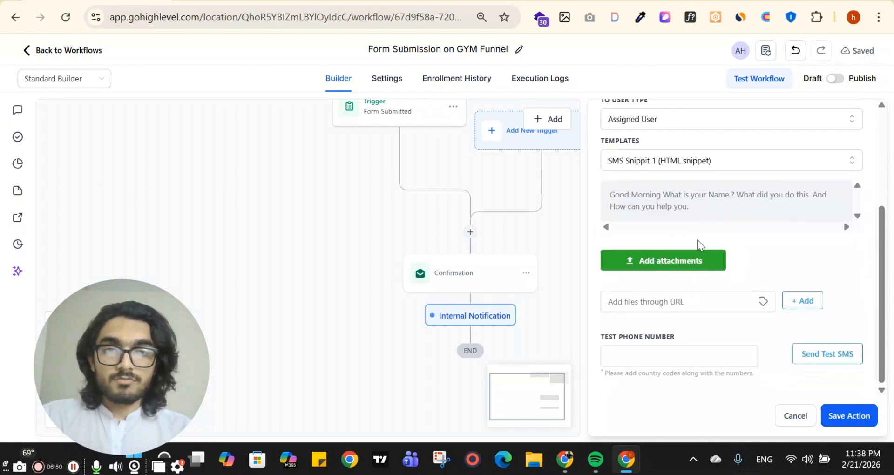
scroll(676, 223, up, 3)
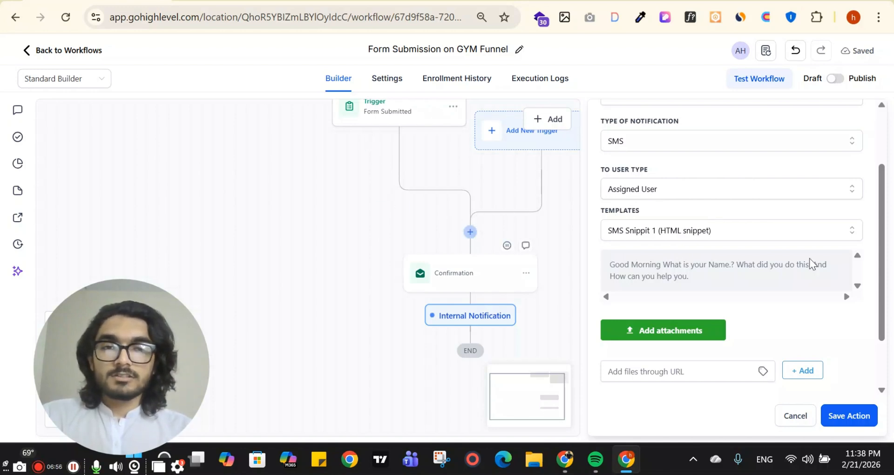
scroll(643, 208, down, 1)
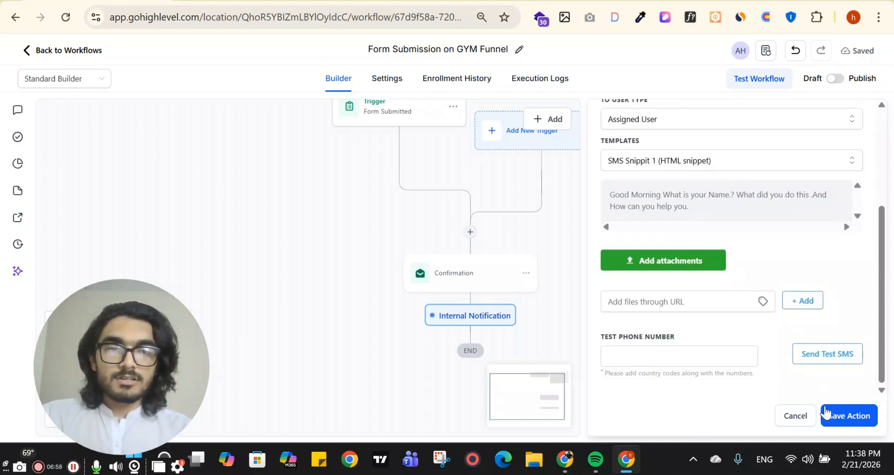
click(833, 415)
Insert an Assign To User step above Confirmation assigning the first team member, unassigned contacts only.
click(471, 233)
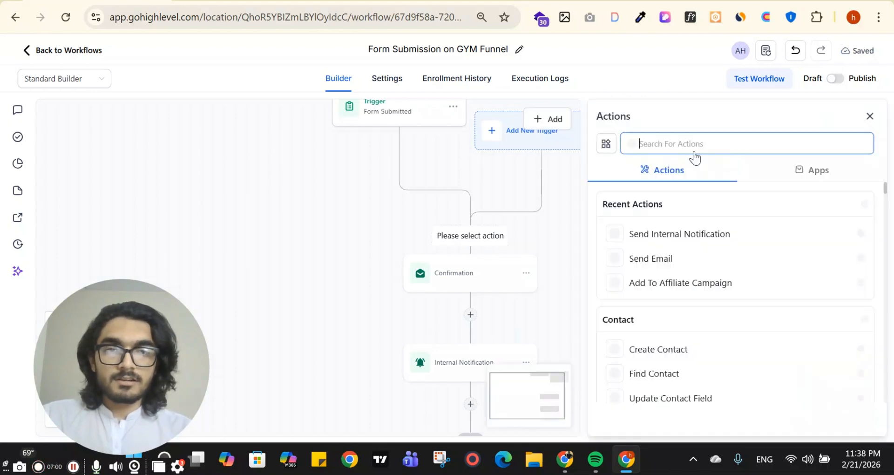
text(ass)
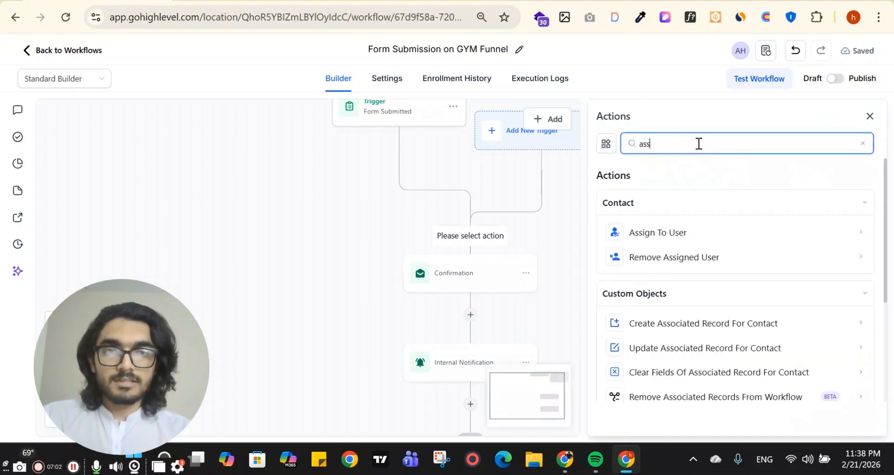
click(694, 234)
click(730, 246)
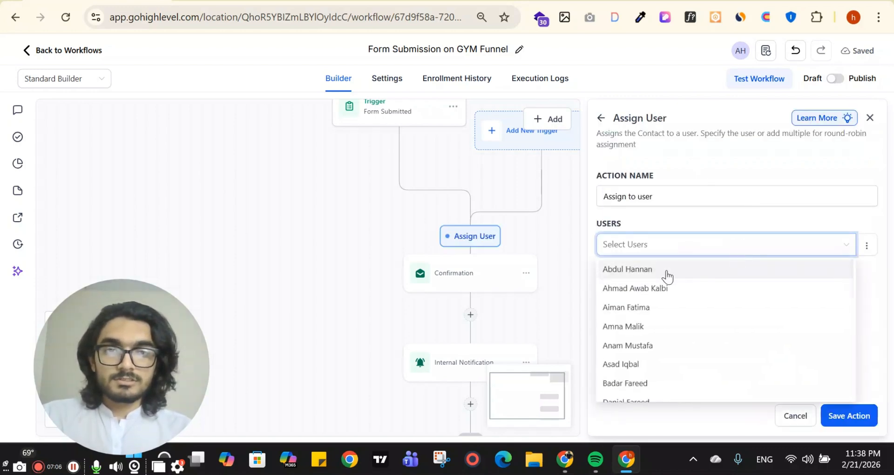
click(667, 271)
click(879, 312)
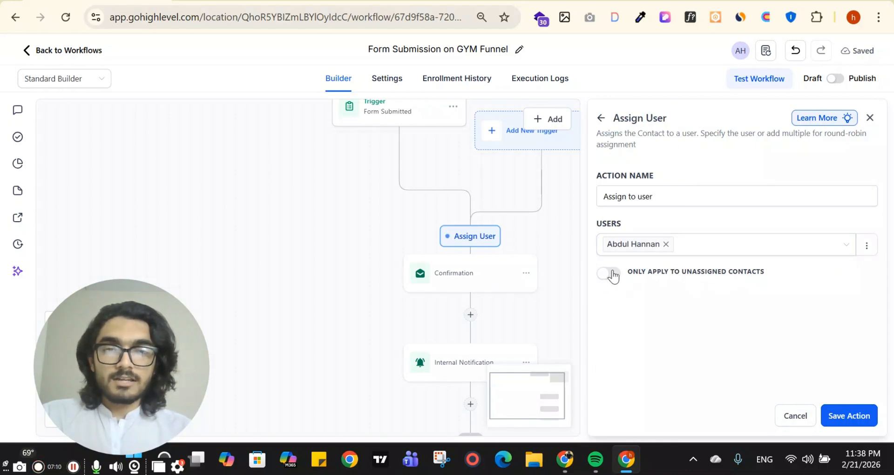
click(610, 275)
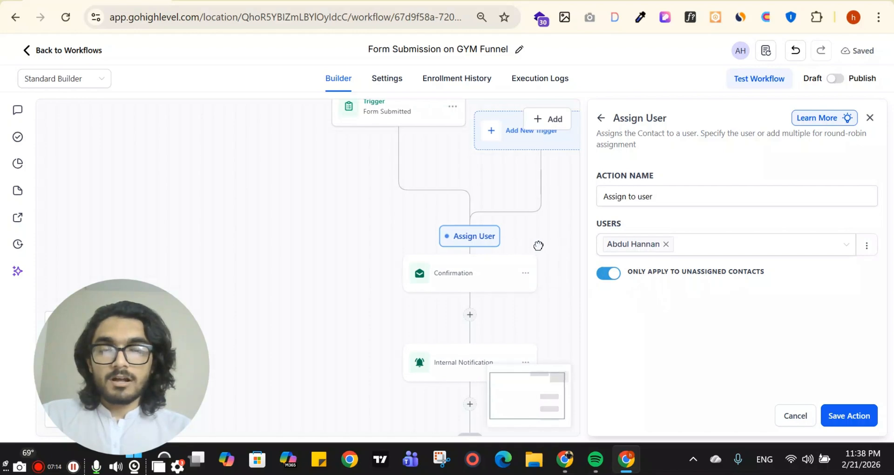
drag(557, 244, 500, 247)
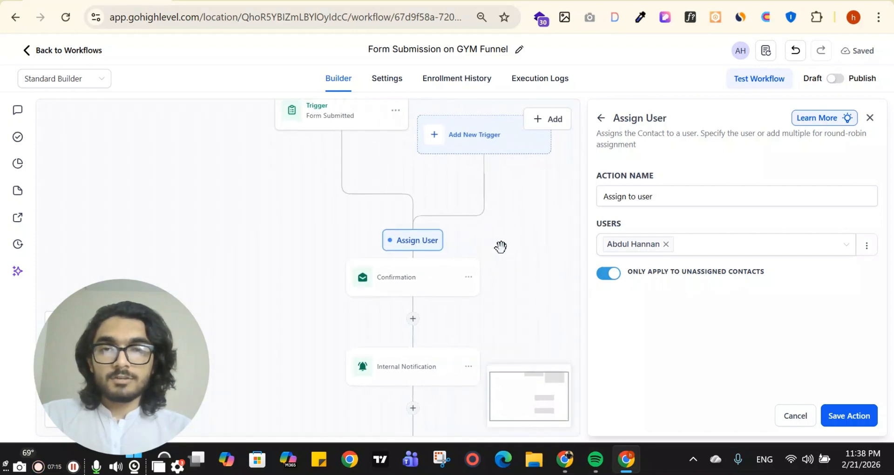
click(850, 415)
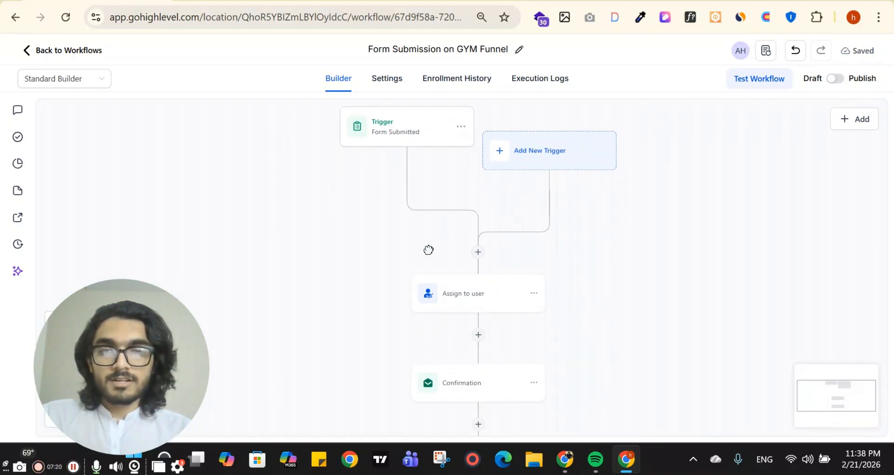
scroll(429, 250, down, 2)
scroll(588, 225, up, 1)
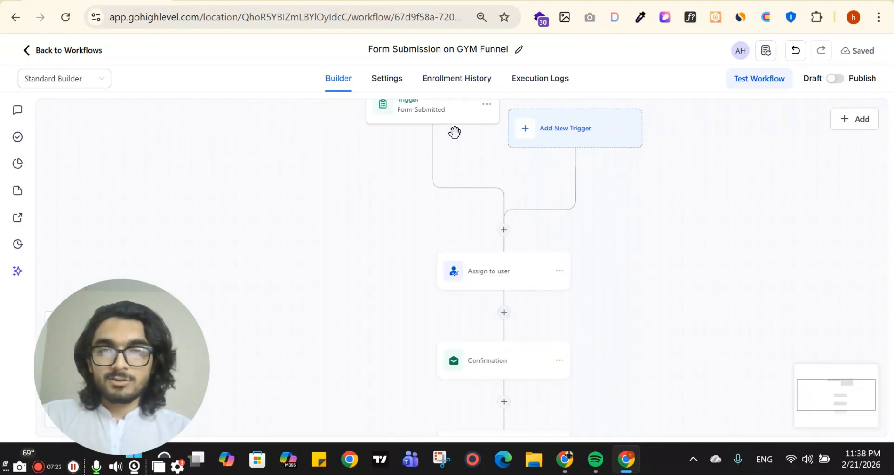
scroll(716, 303, down, 2)
scroll(600, 321, down, 1)
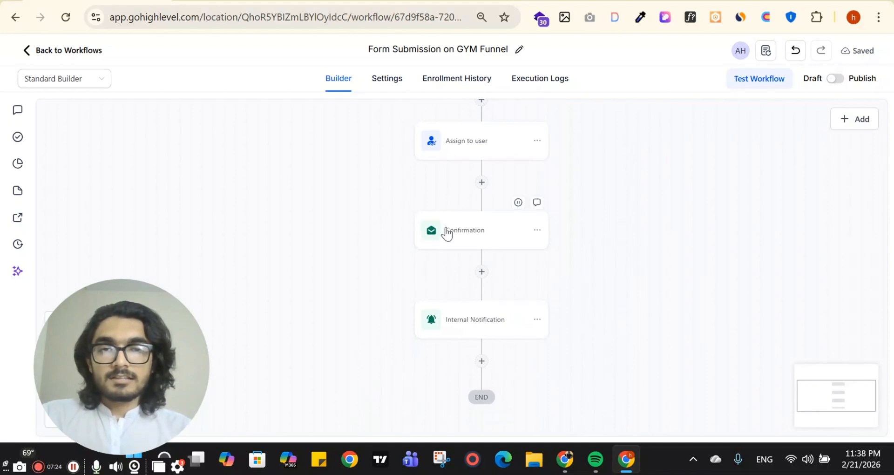
scroll(567, 258, up, 2)
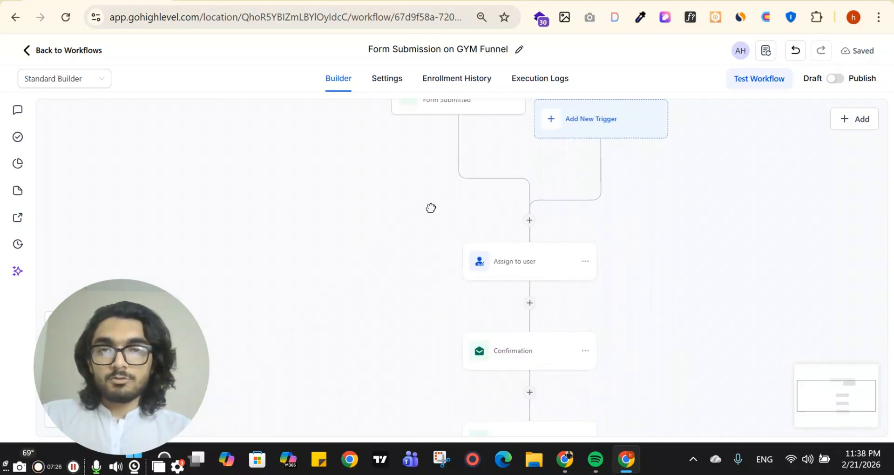
scroll(429, 208, up, 1)
scroll(616, 268, down, 2)
scroll(573, 214, down, 2)
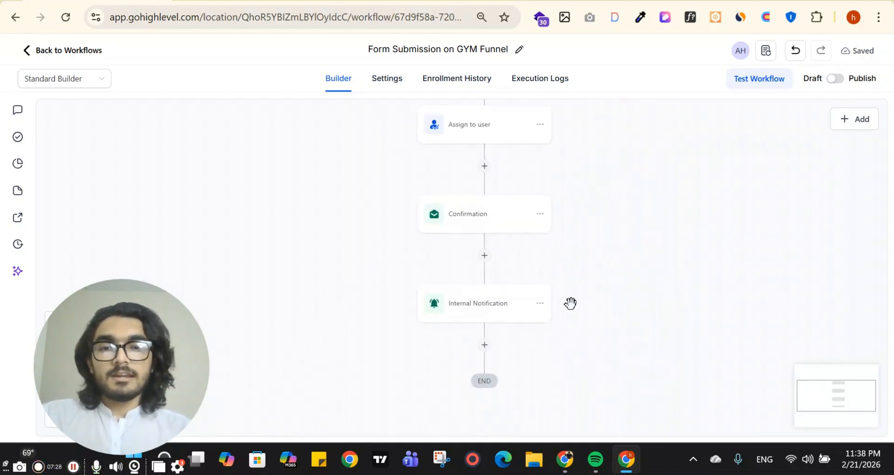
scroll(457, 286, down, 1)
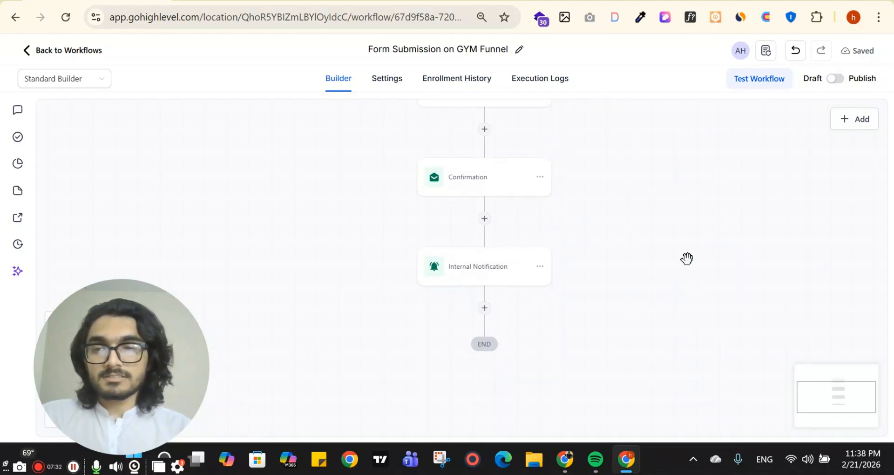
Flip the 'Form Submission on GYM Funnel' workflow toggle from Draft to Publish.
click(836, 83)
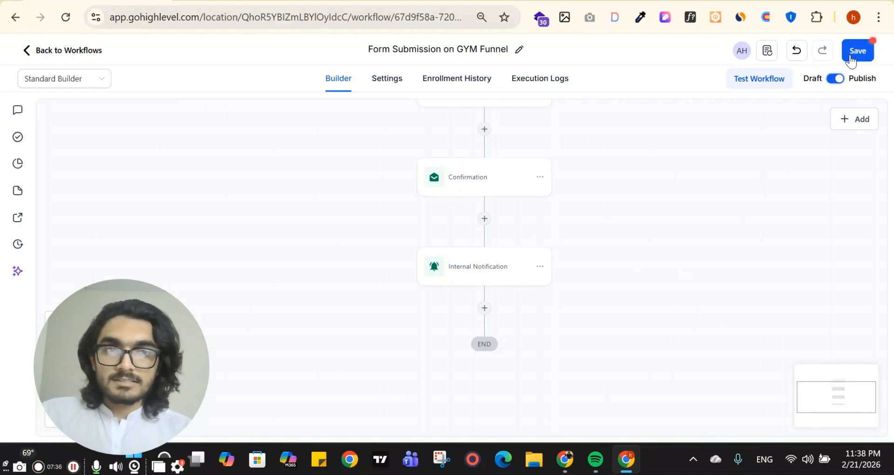